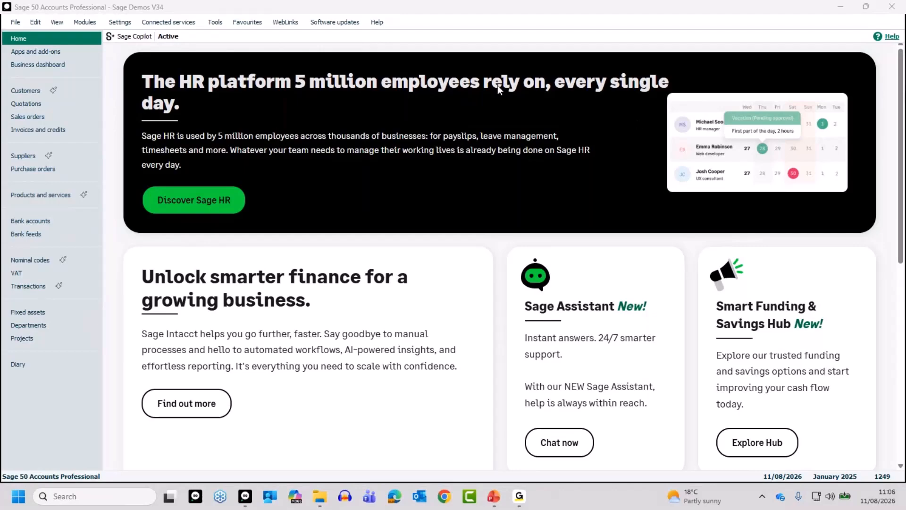
Display the customer list and clear the selection of all customer records.
click(37, 91)
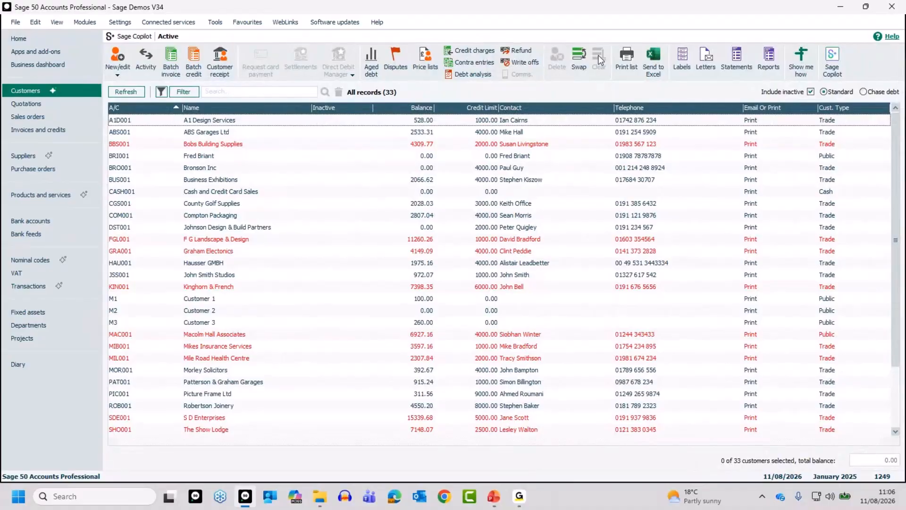
click(402, 251)
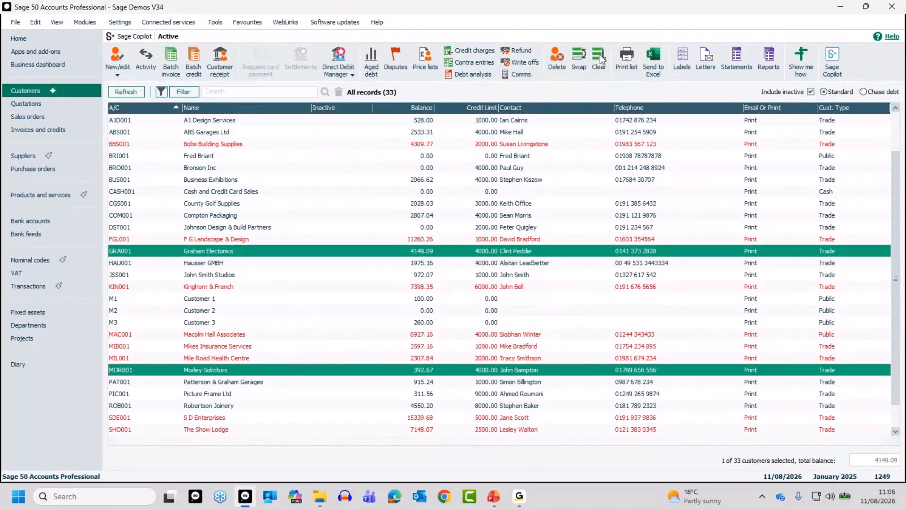
click(600, 64)
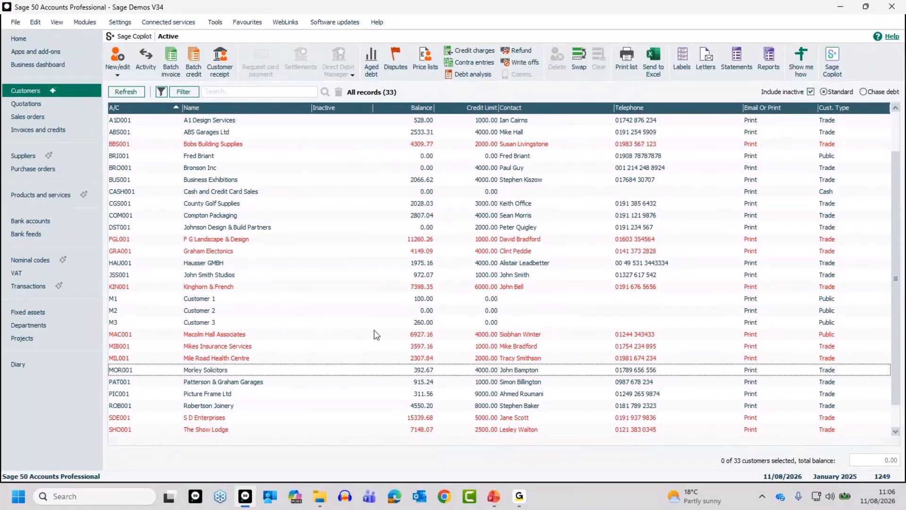
Start a preview of the Day Books: Customer Transactions (Summary) report from the customer reports.
click(769, 59)
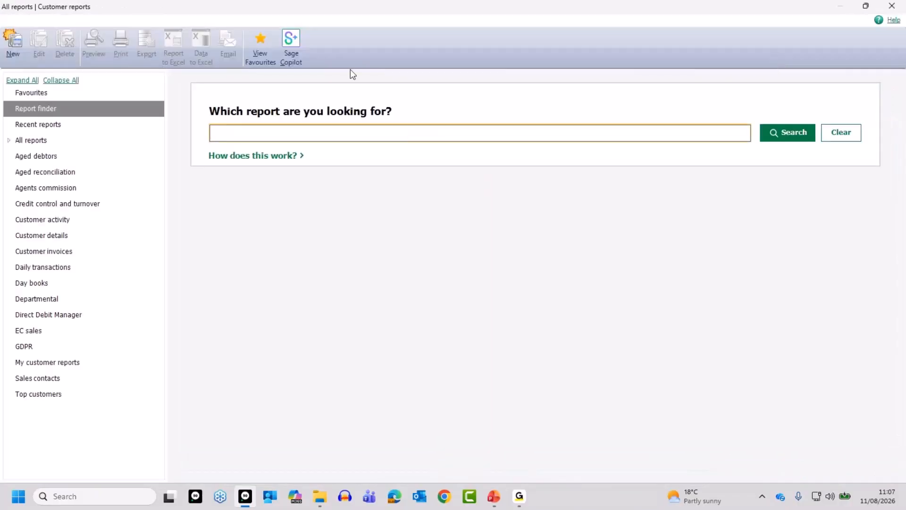
click(36, 285)
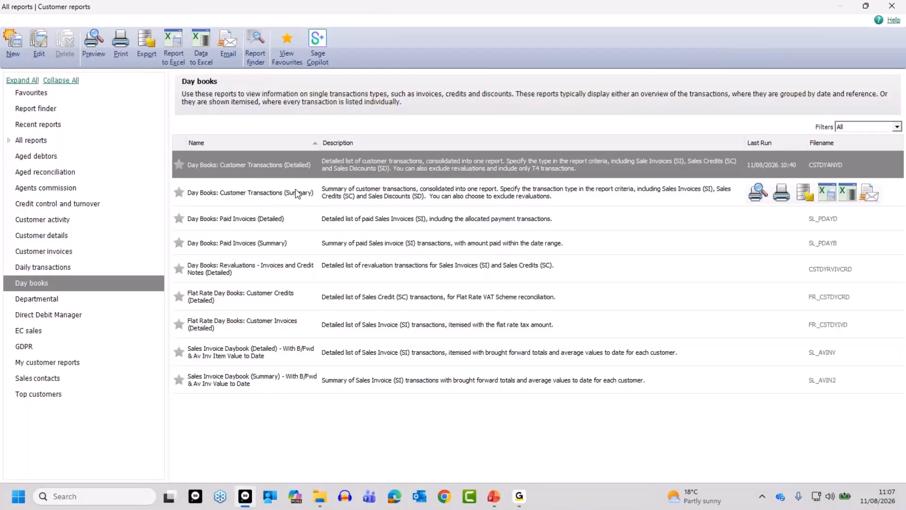
click(757, 192)
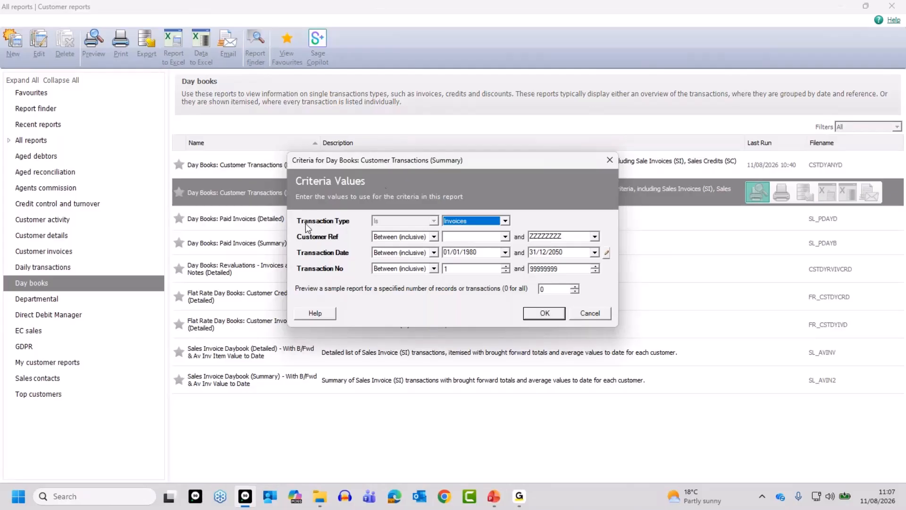
Generate the report for the Invoices transaction type with the transaction date range set to this calendar year.
click(505, 221)
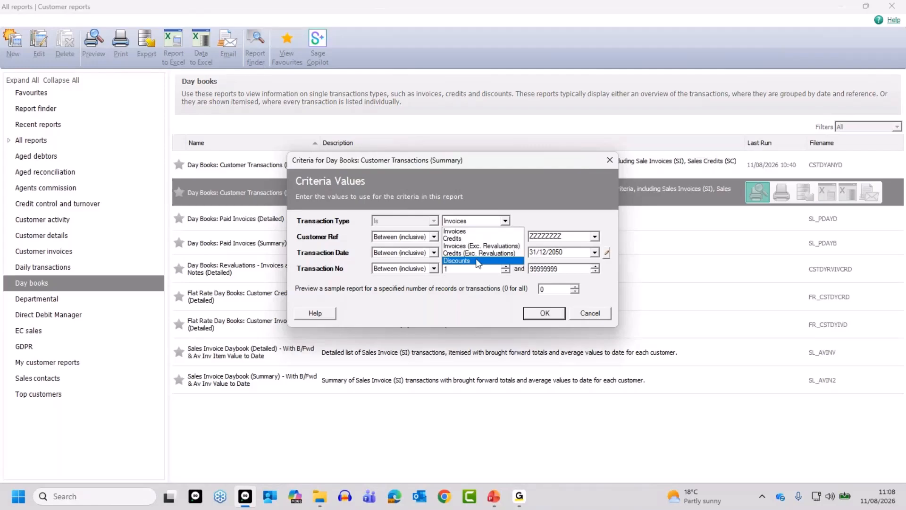
click(470, 231)
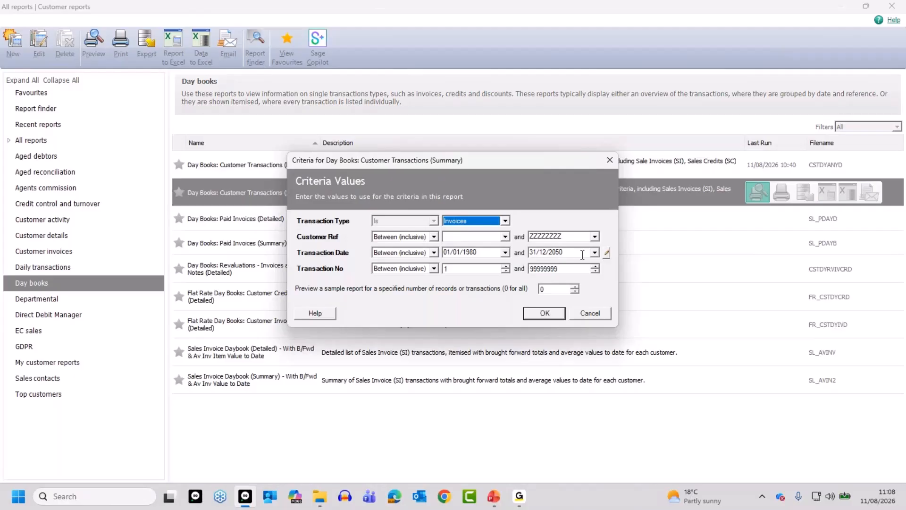
click(607, 253)
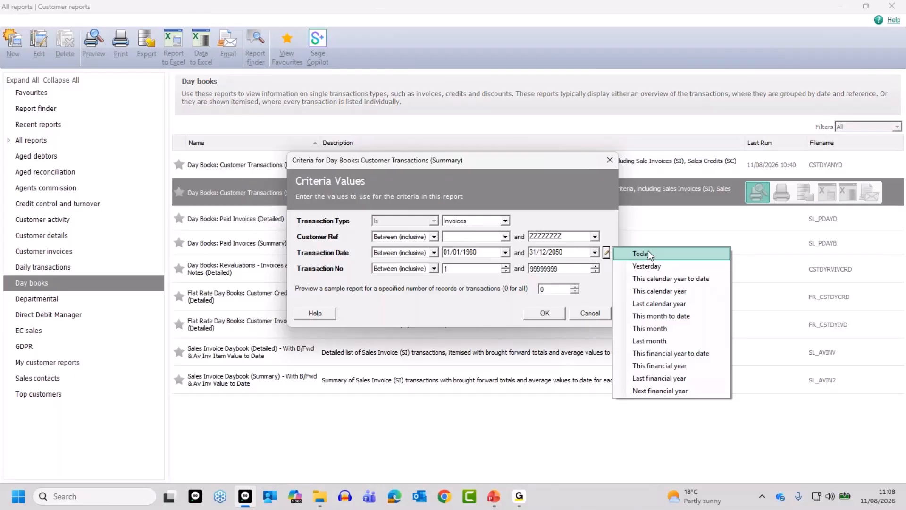
click(661, 291)
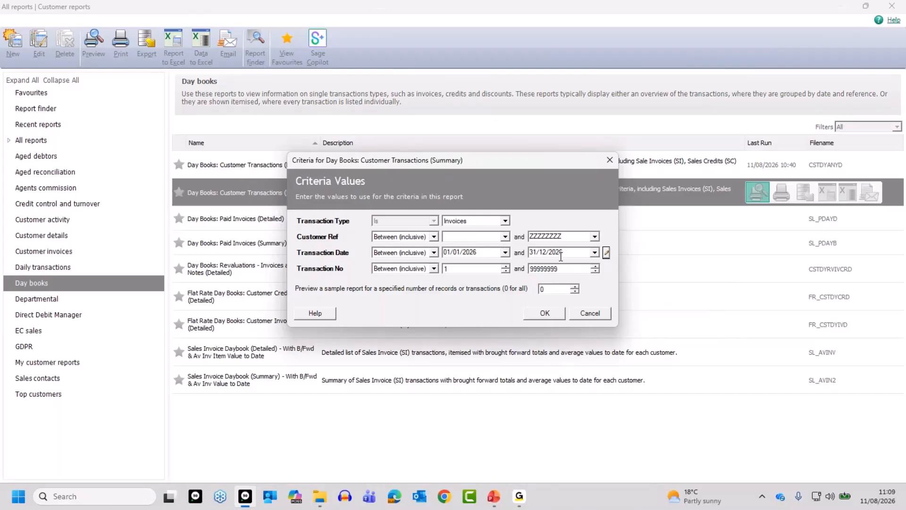
click(544, 314)
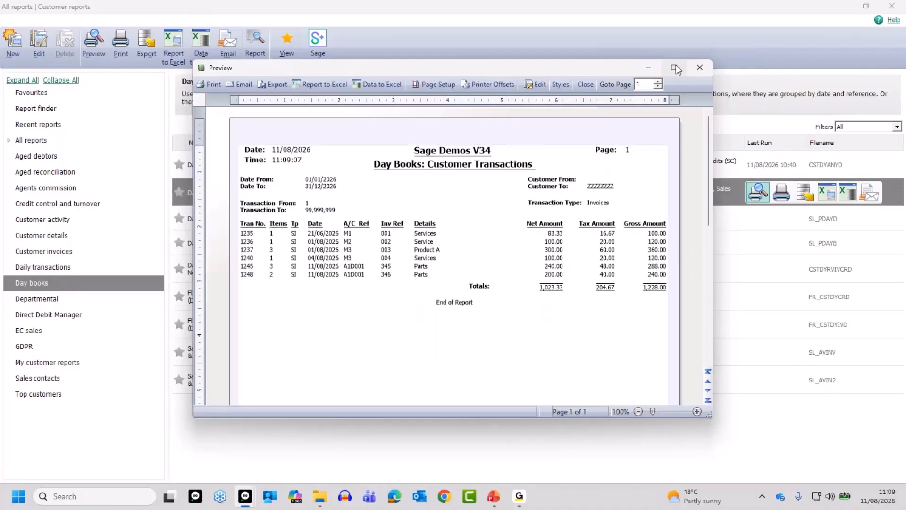
Maximise the report preview and enlarge it to 173% to examine the invoice amounts and totals.
click(675, 68)
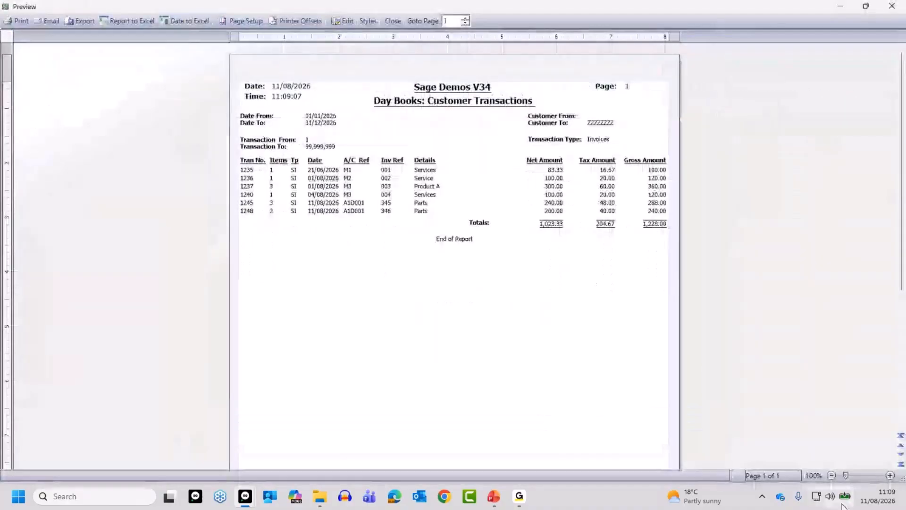
click(889, 476)
click(890, 475)
click(889, 476)
click(890, 475)
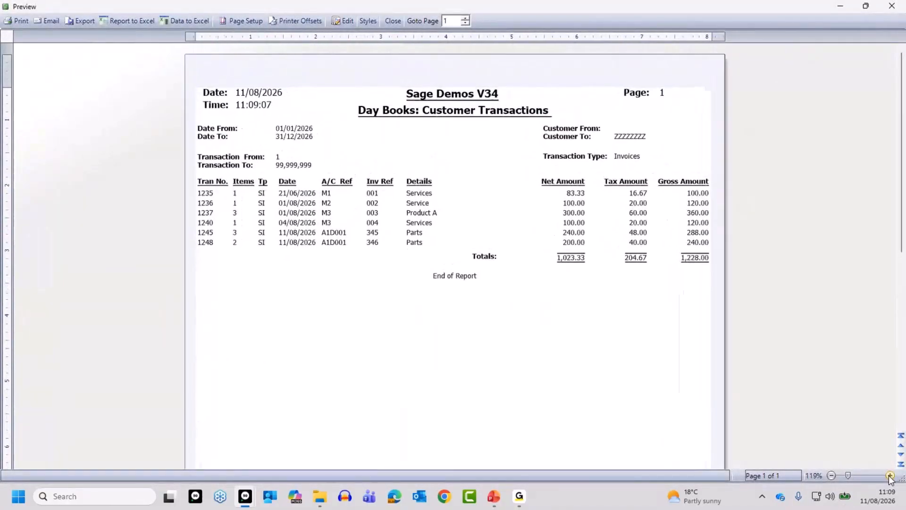
click(889, 476)
click(889, 476)
click(890, 475)
click(889, 475)
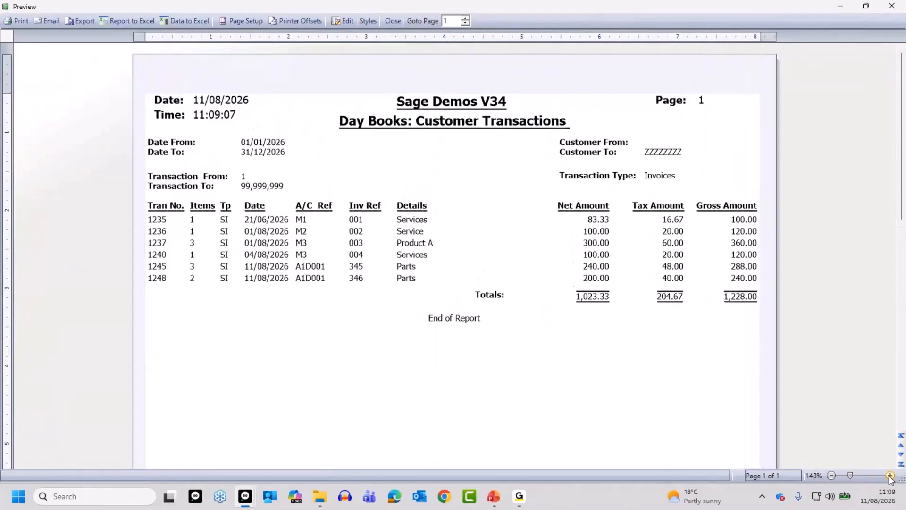
click(890, 475)
click(889, 475)
click(890, 475)
click(890, 475)
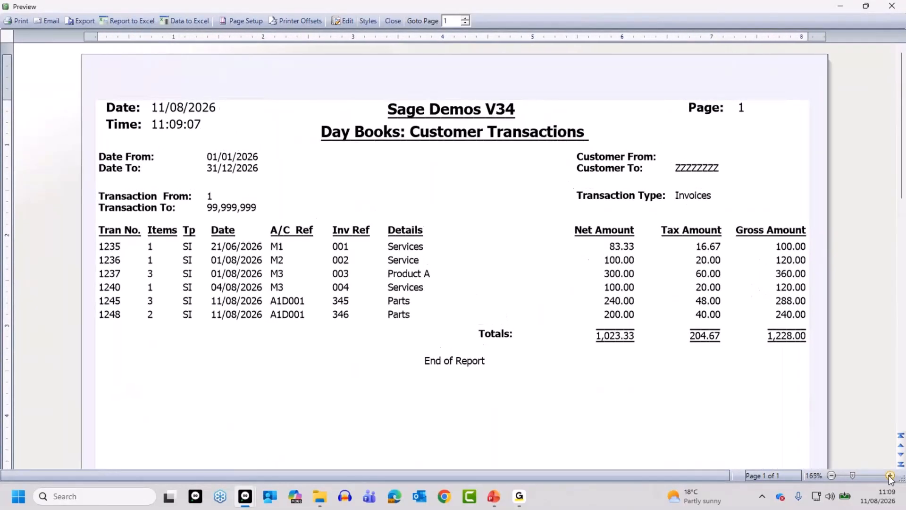
click(889, 476)
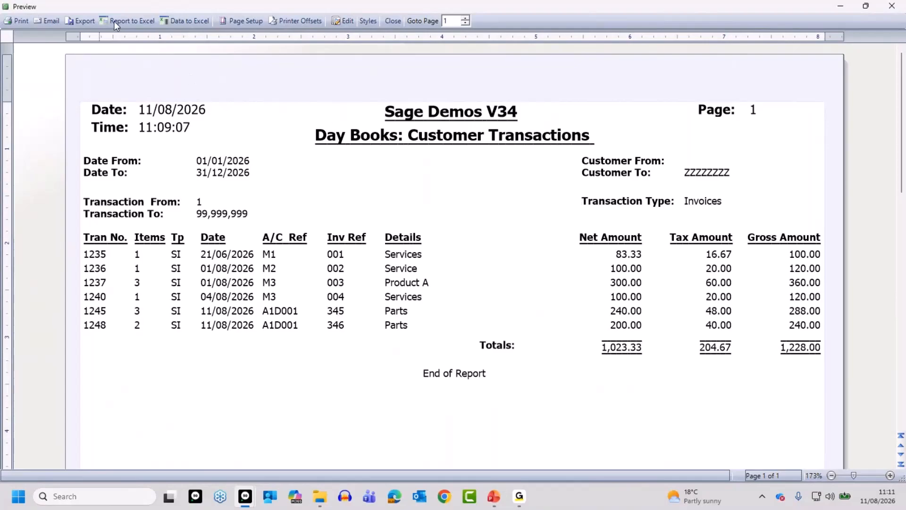
Check which file formats the report can be exported to and leave without saving a file.
click(84, 21)
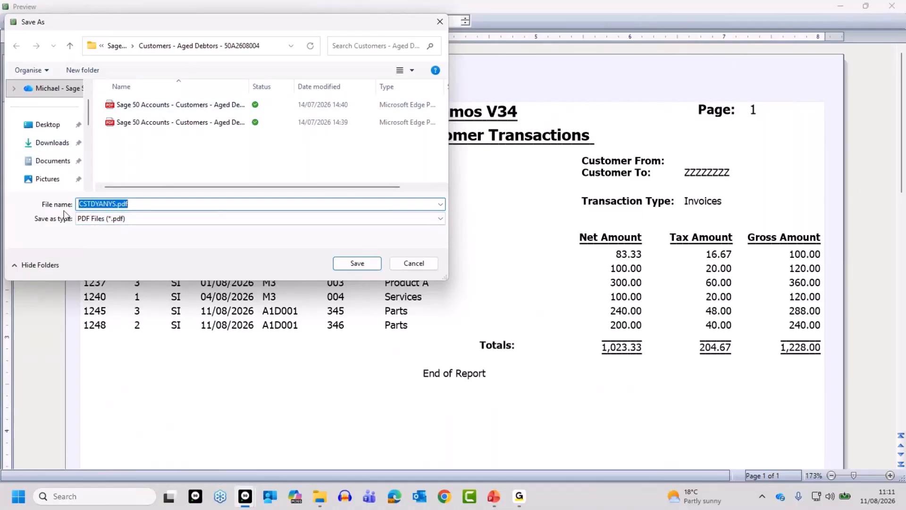
click(119, 222)
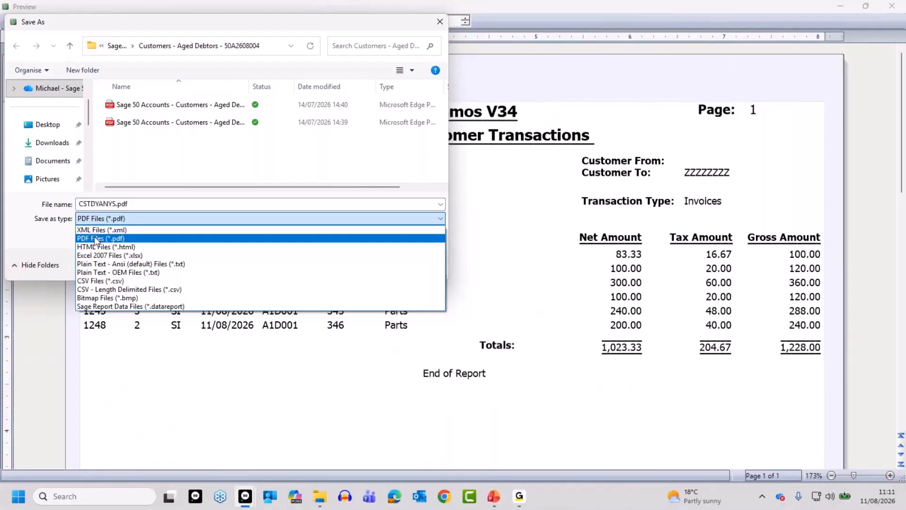
click(296, 405)
click(414, 264)
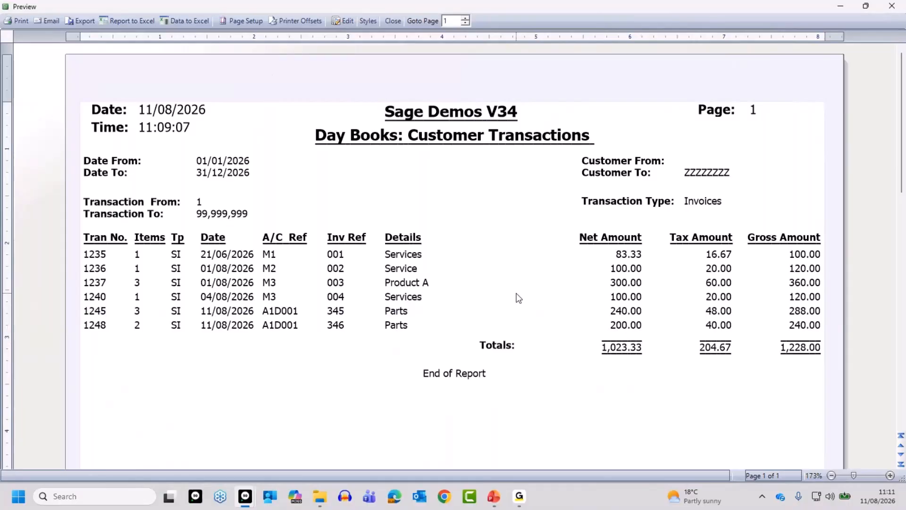
Send the report in its formatted layout to Excel, examine it at 150% zoom, and close the workbook.
click(126, 19)
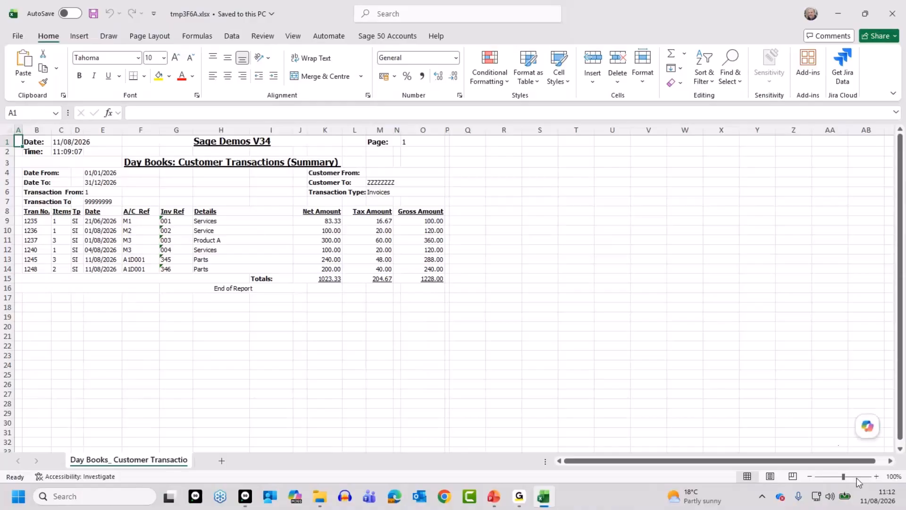
click(877, 476)
click(877, 475)
click(877, 476)
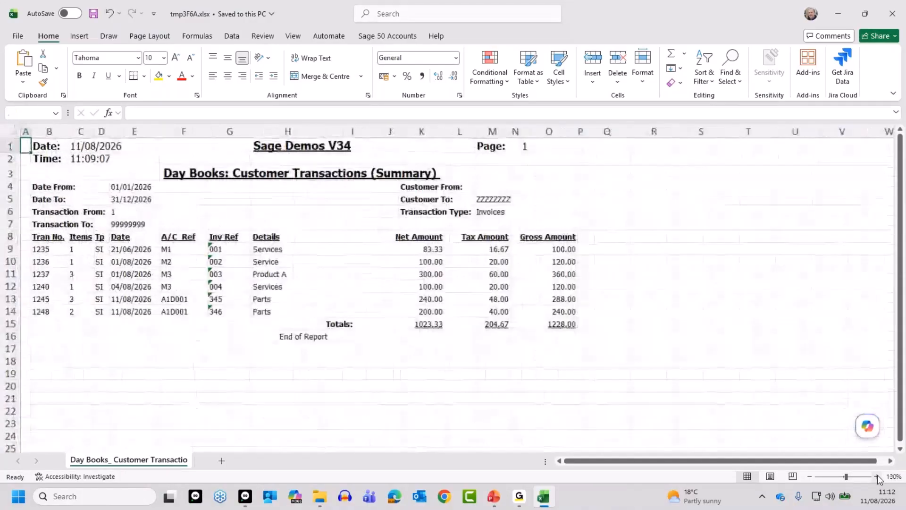
click(877, 475)
click(877, 476)
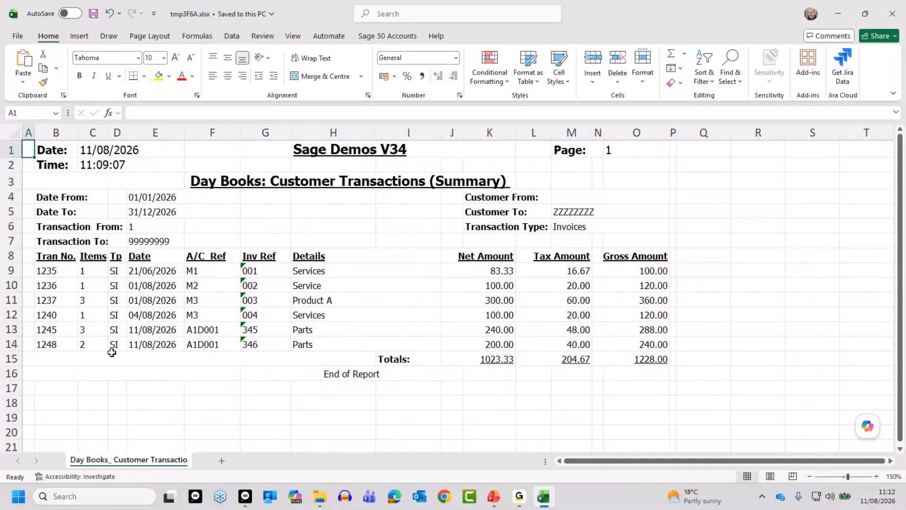
click(457, 274)
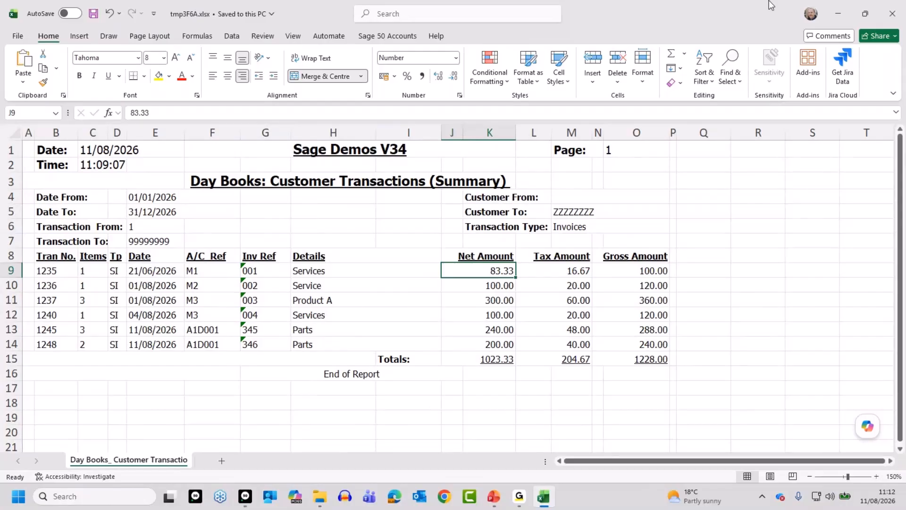
click(892, 13)
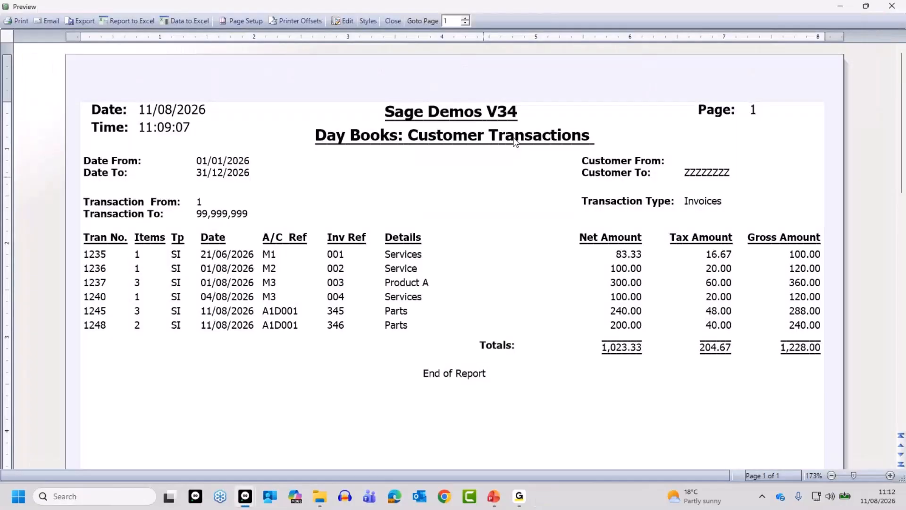
Send the report's raw data to Excel and widen columns A, C, D and G so their contents are readable.
click(188, 22)
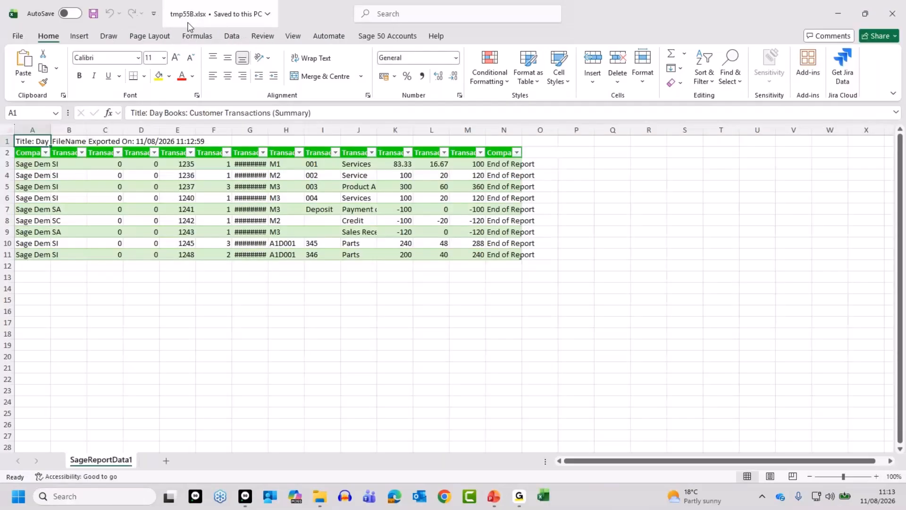
double_click(268, 130)
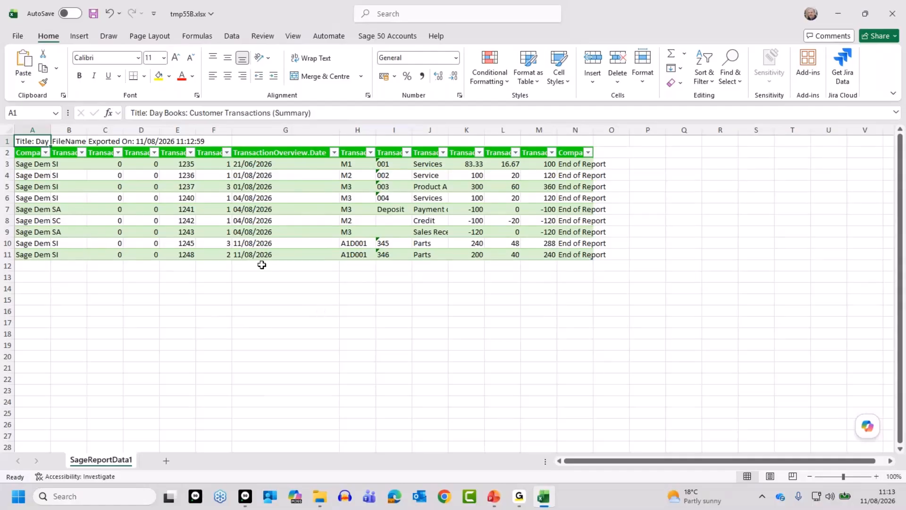
double_click(127, 131)
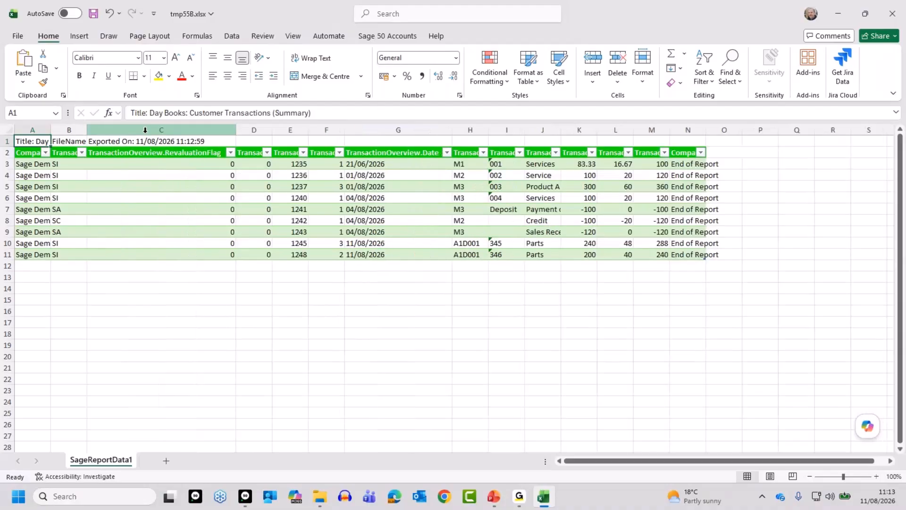
double_click(277, 131)
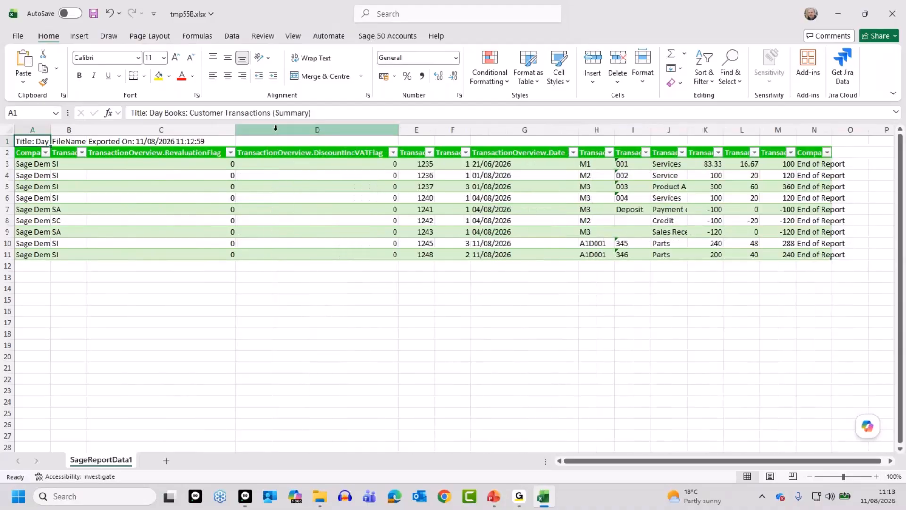
double_click(50, 129)
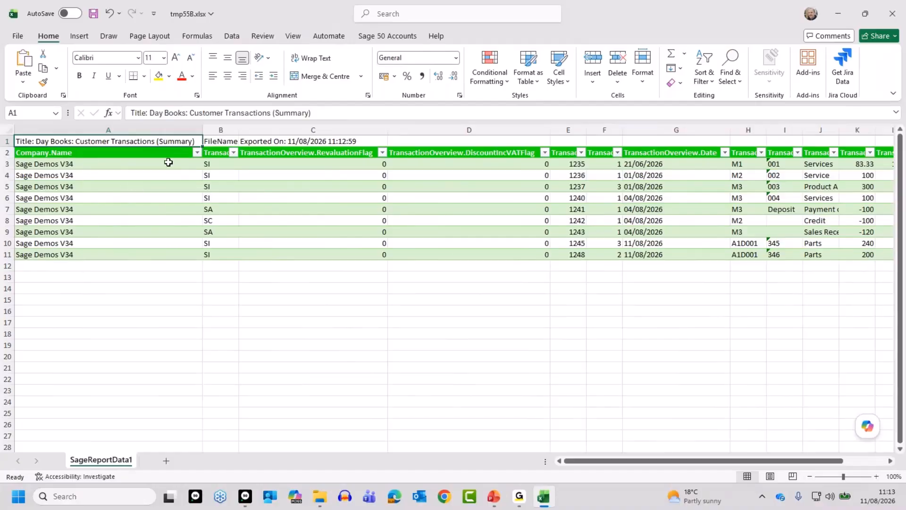
drag(201, 129, 77, 130)
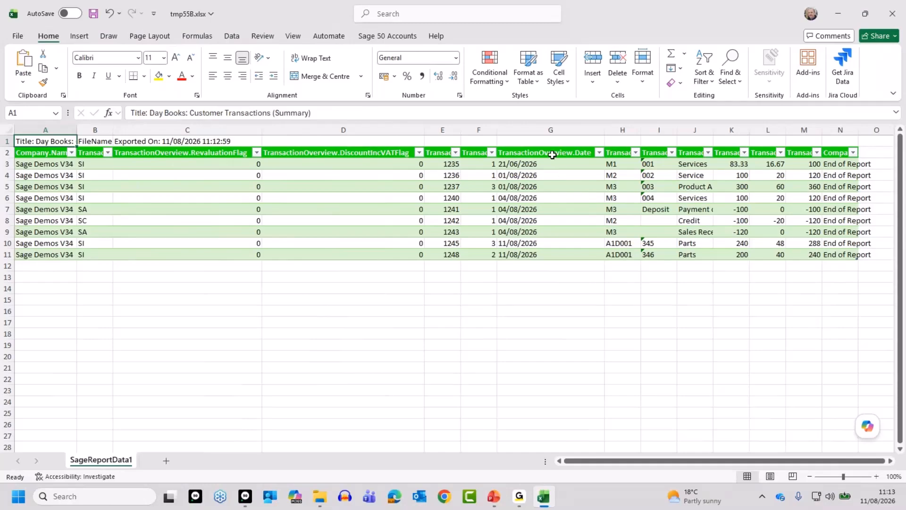
Filter the account reference column H to show only the A1 Design Services transactions.
click(635, 152)
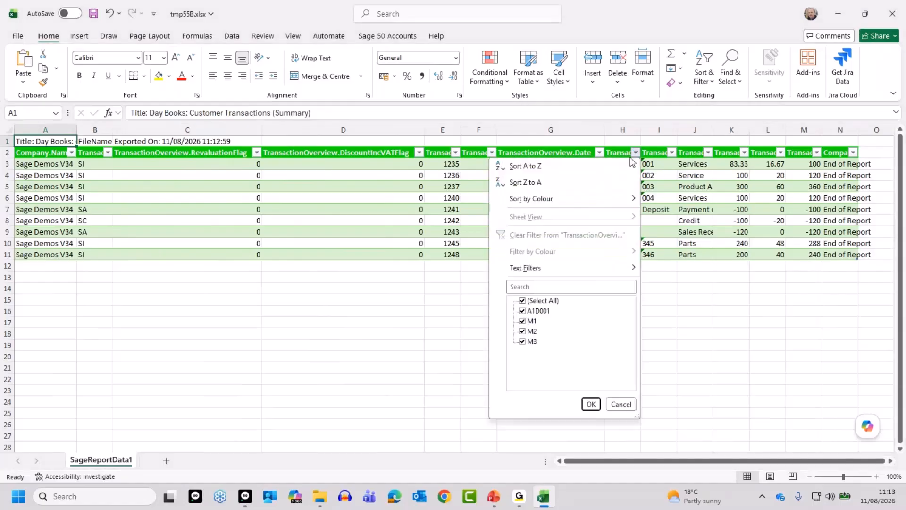
click(523, 300)
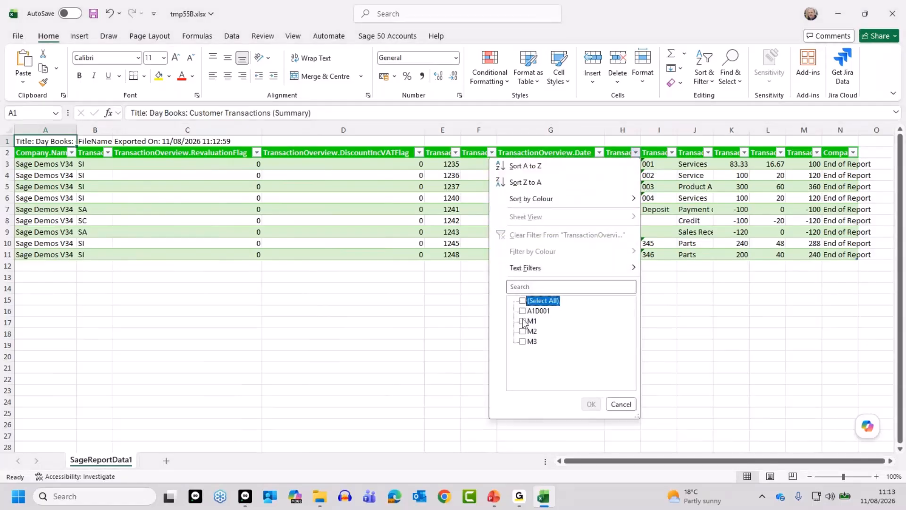
click(523, 311)
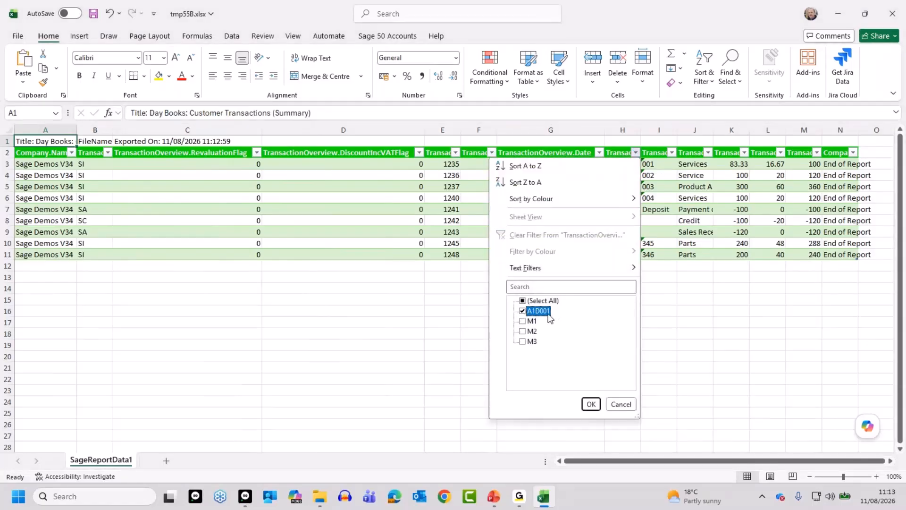
click(591, 404)
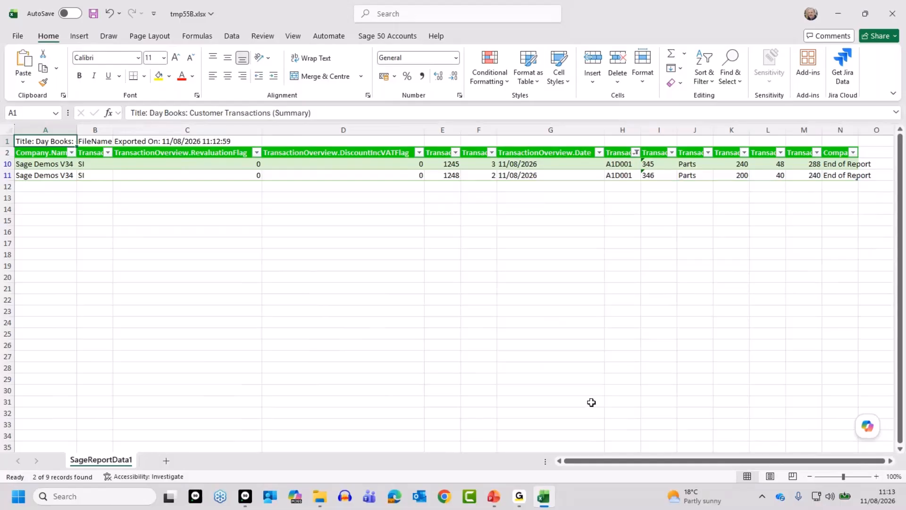
Remove the account filter in column H so that transactions for all customer accounts are included.
click(636, 152)
click(523, 300)
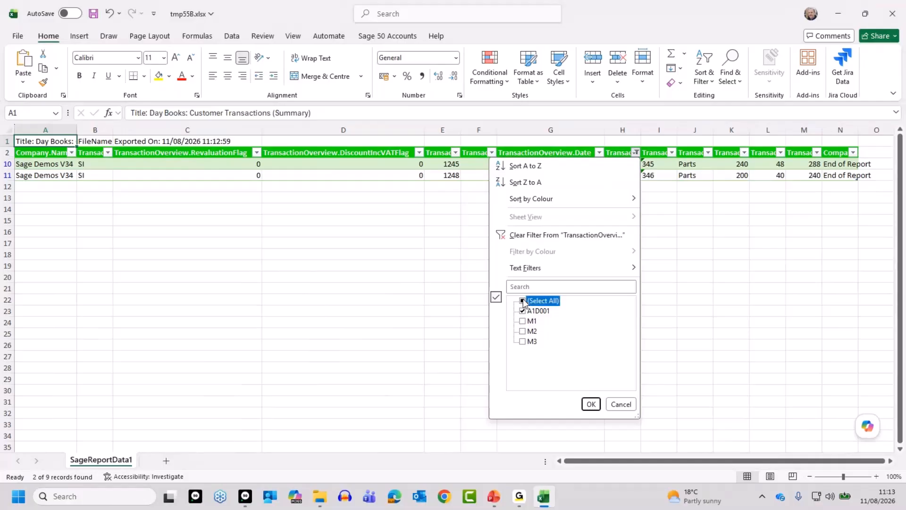
click(589, 403)
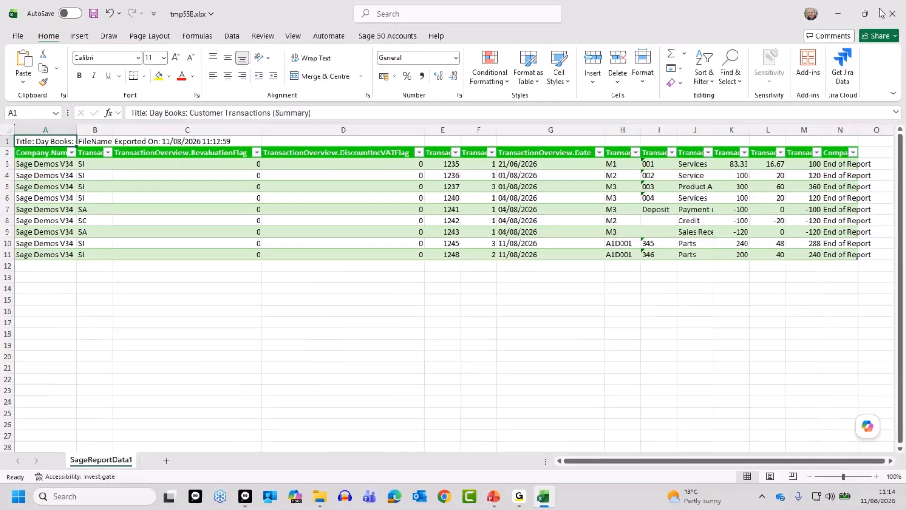
Close the exported workbook without saving and close the summary report preview.
click(892, 17)
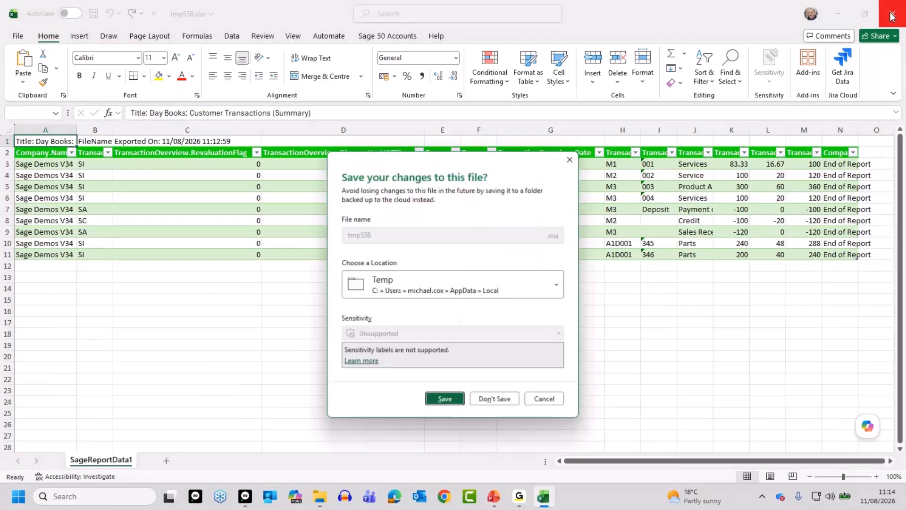
click(483, 398)
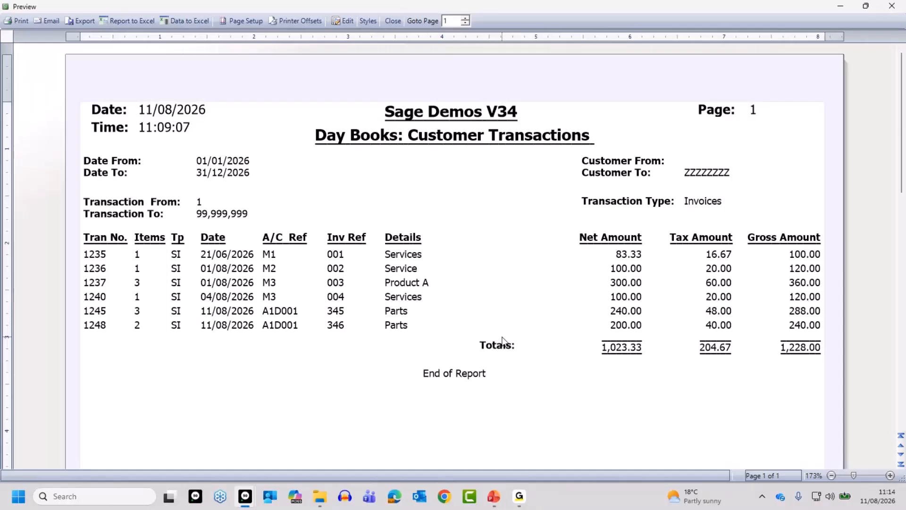
click(393, 21)
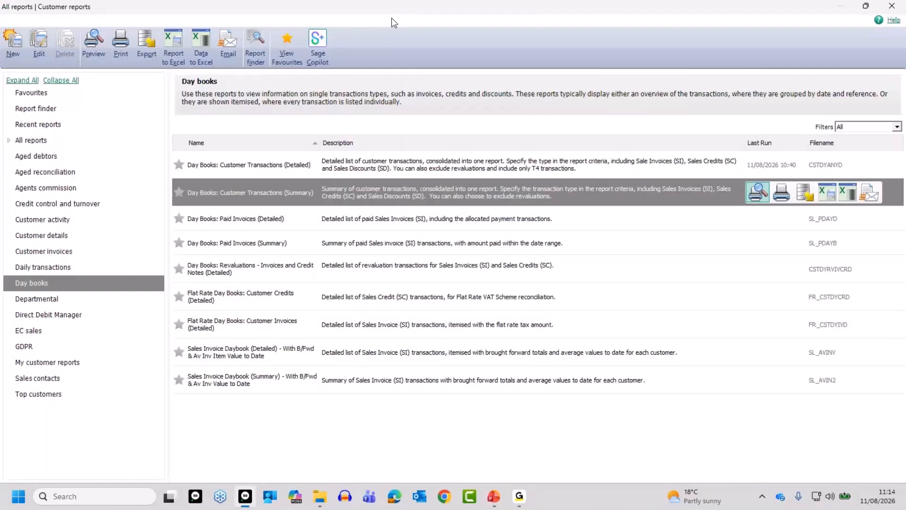
Preview the Day Books: Customer Transactions (Detailed) report for invoices dated this calendar year, 01/01/2026 to 31/12/2026.
click(298, 165)
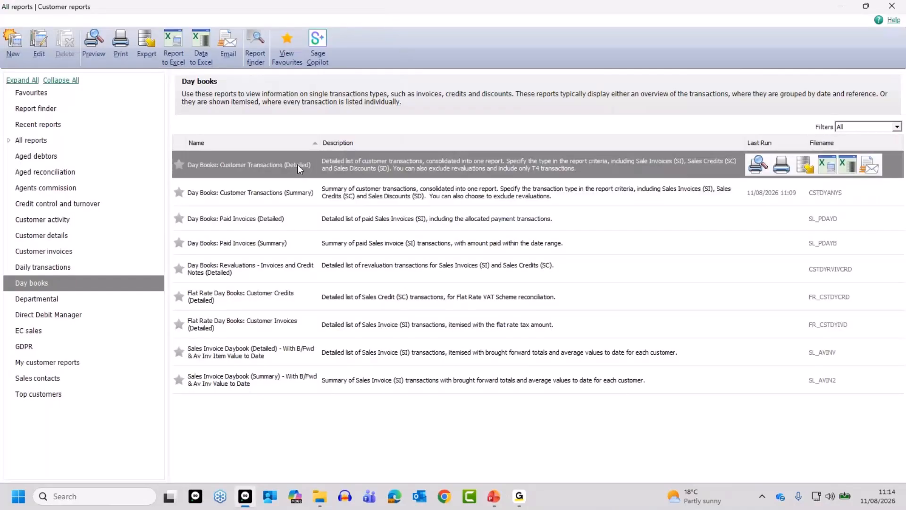
click(753, 166)
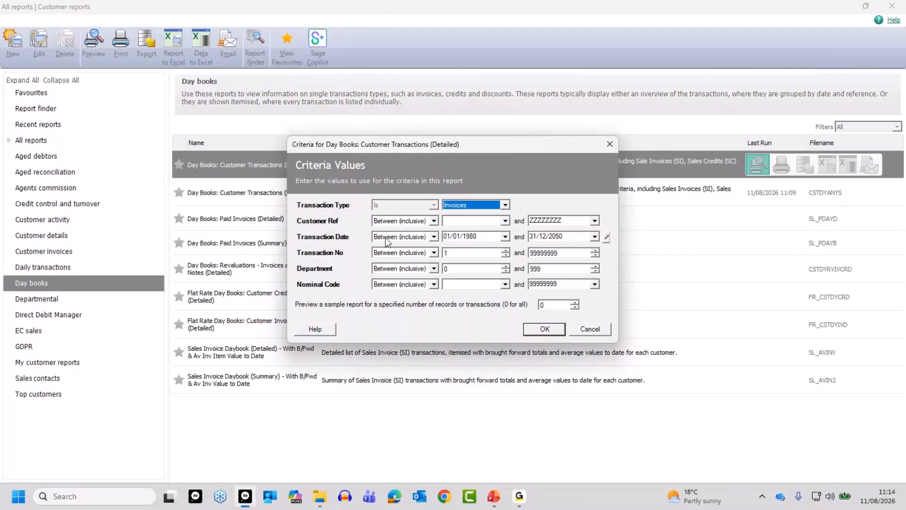
click(606, 237)
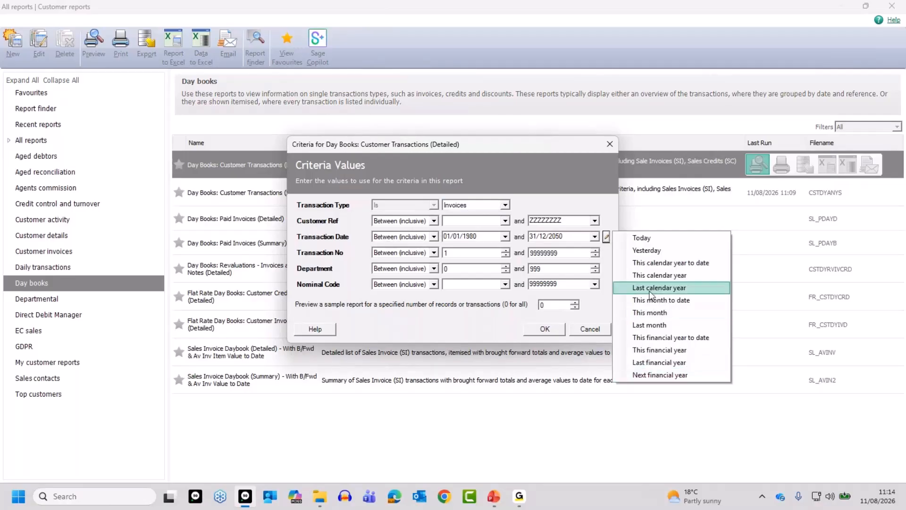
click(650, 291)
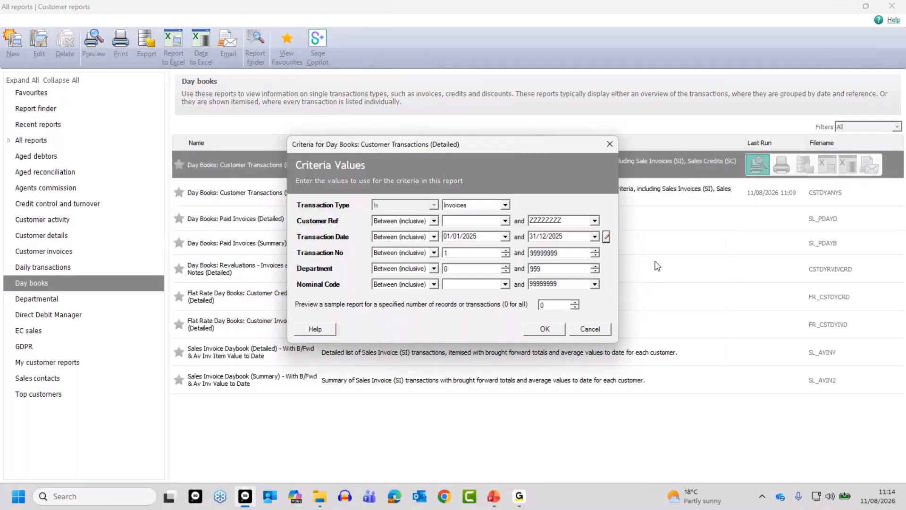
click(605, 237)
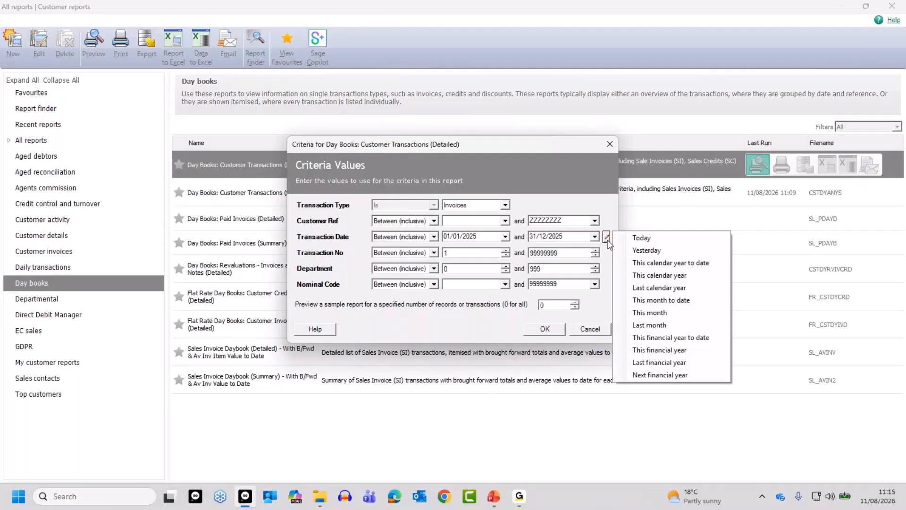
click(650, 277)
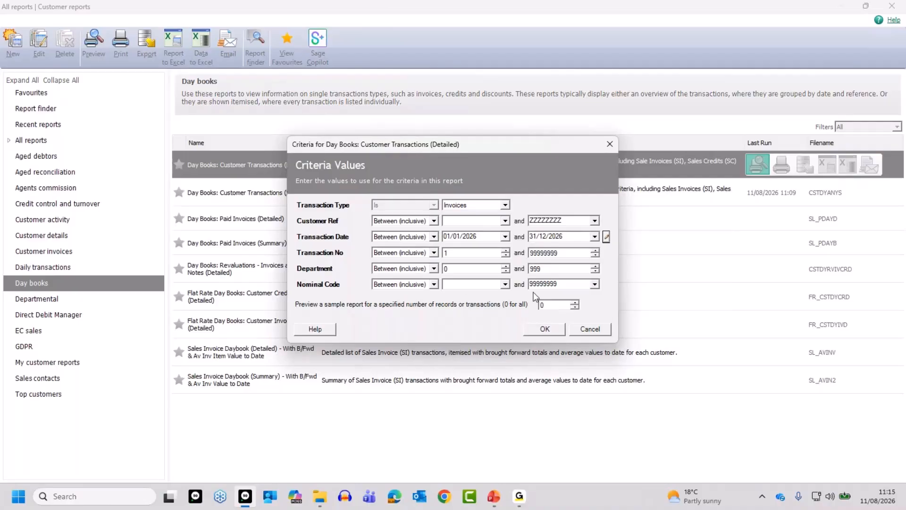
click(546, 332)
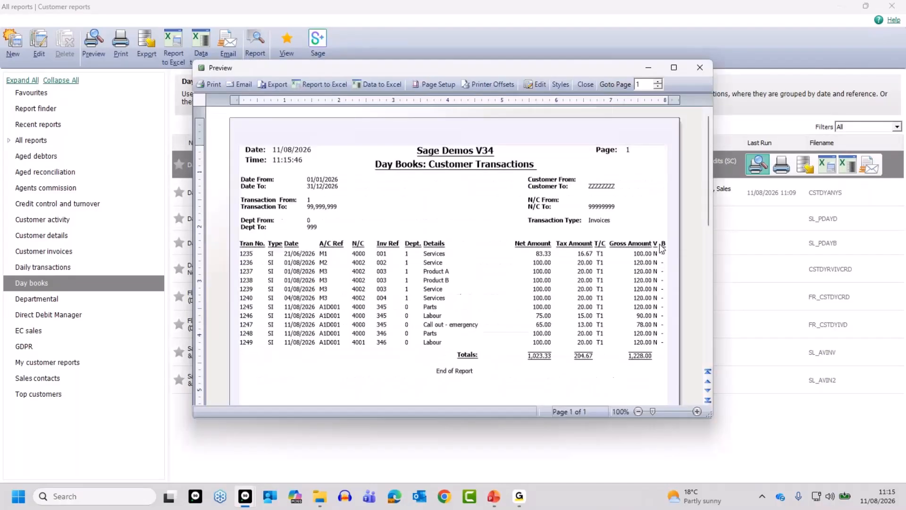
Examine the detailed report enlarged in a maximised preview, and leave the preview and the customer reports.
click(674, 67)
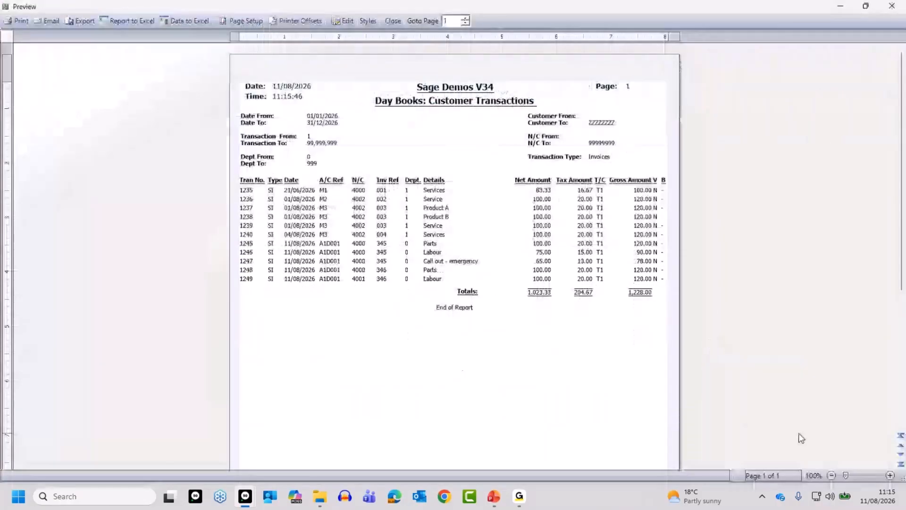
click(891, 475)
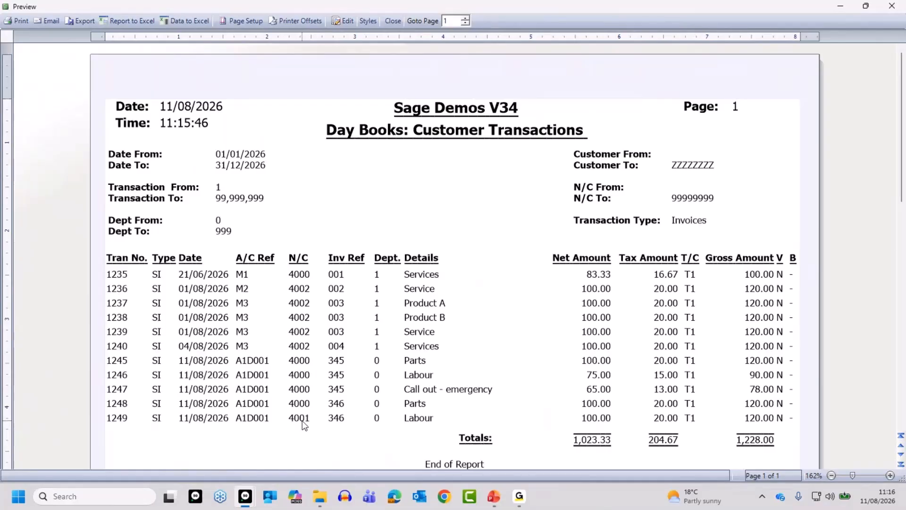
click(393, 21)
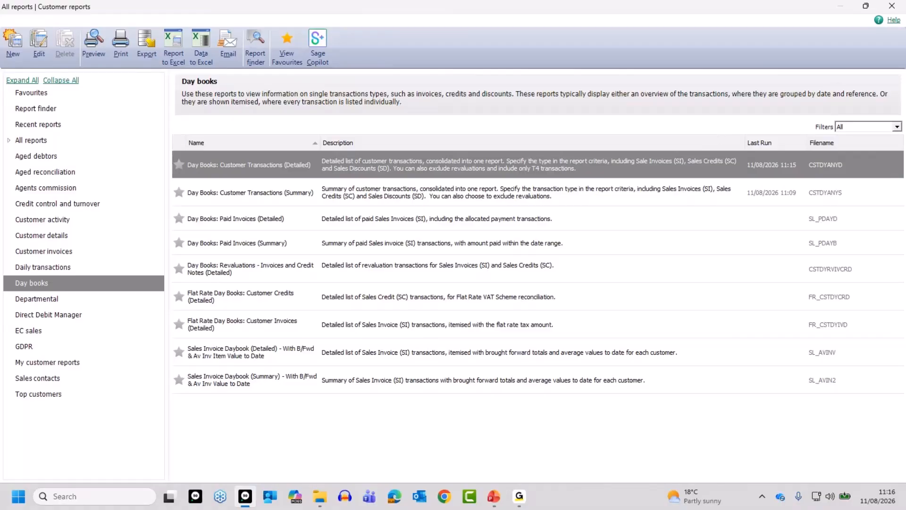
click(892, 7)
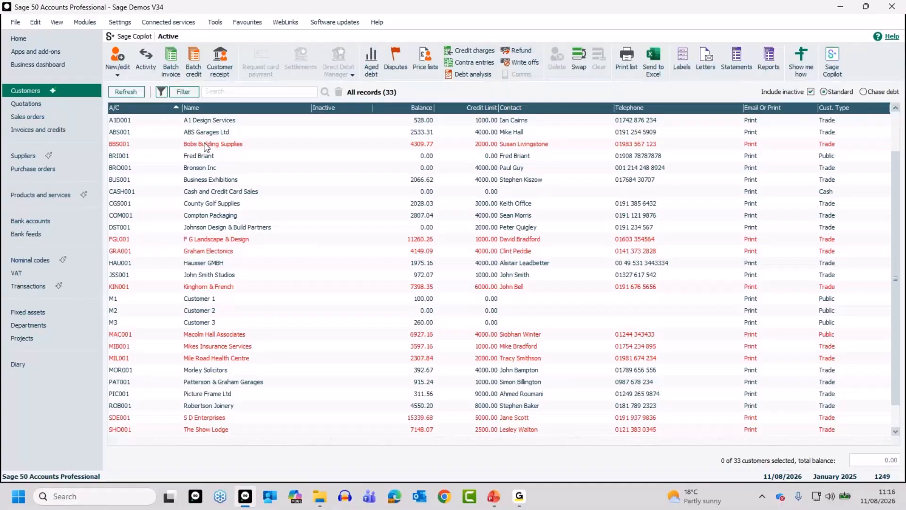
Select ABS Garages Ltd, Cash and Credit Card Sales, Business Exhibitions and Compton Packaging, leaving Johnson Design & Build Partners deselected.
click(206, 137)
click(211, 227)
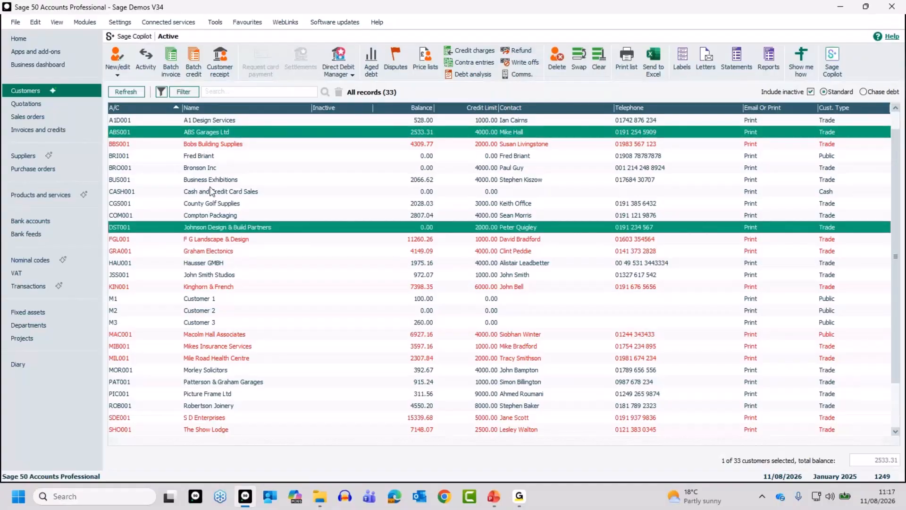
click(211, 192)
click(212, 180)
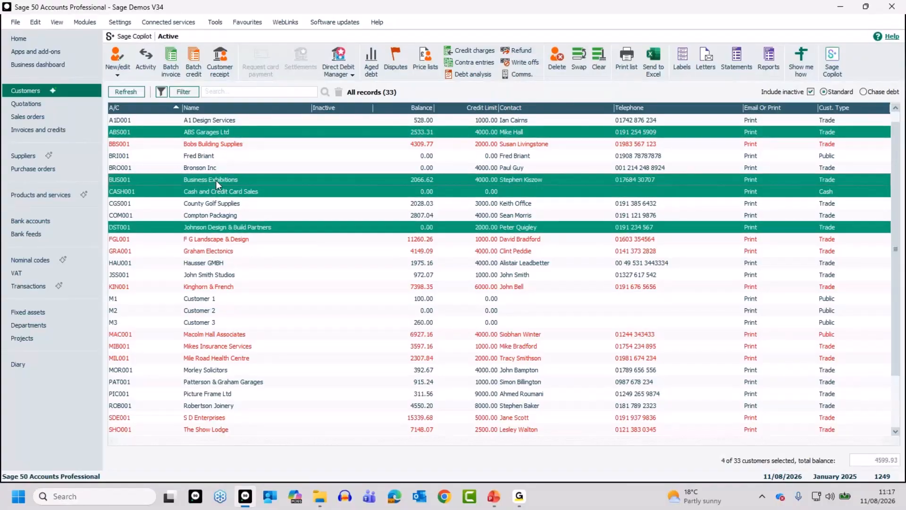
click(220, 216)
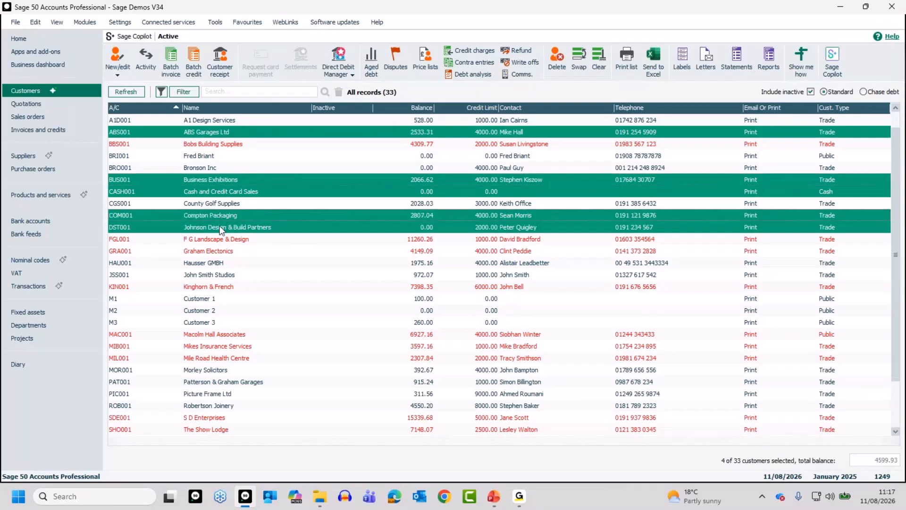
click(220, 227)
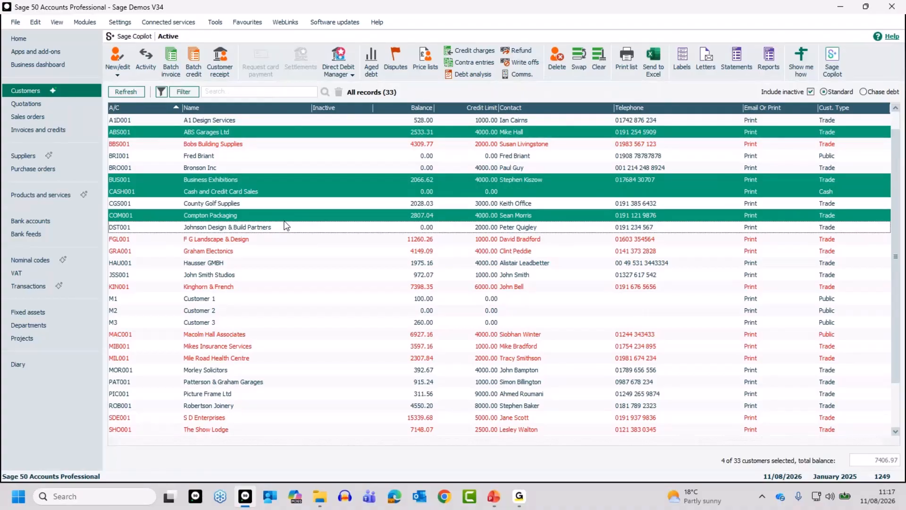
Toggle the selection of ABS Garages Ltd and the customer below Bobs Building Supplies, and clear the whole customer selection.
click(229, 134)
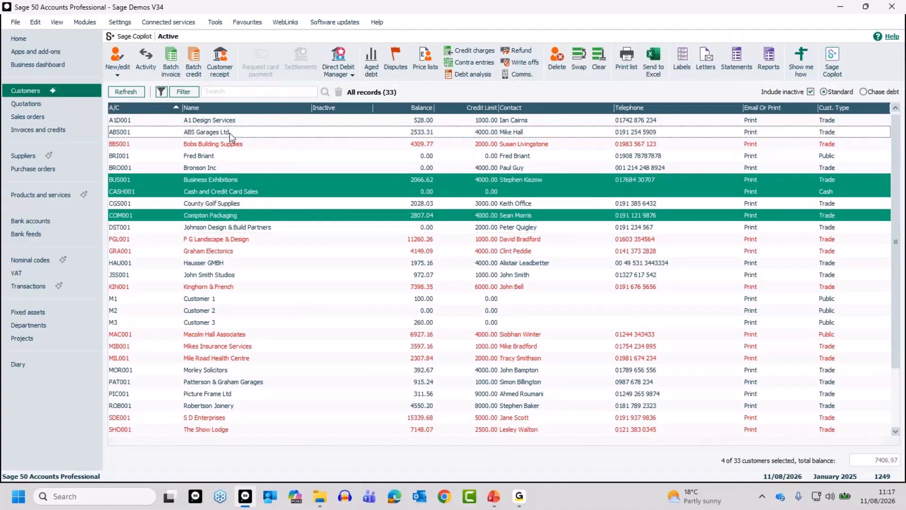
click(229, 133)
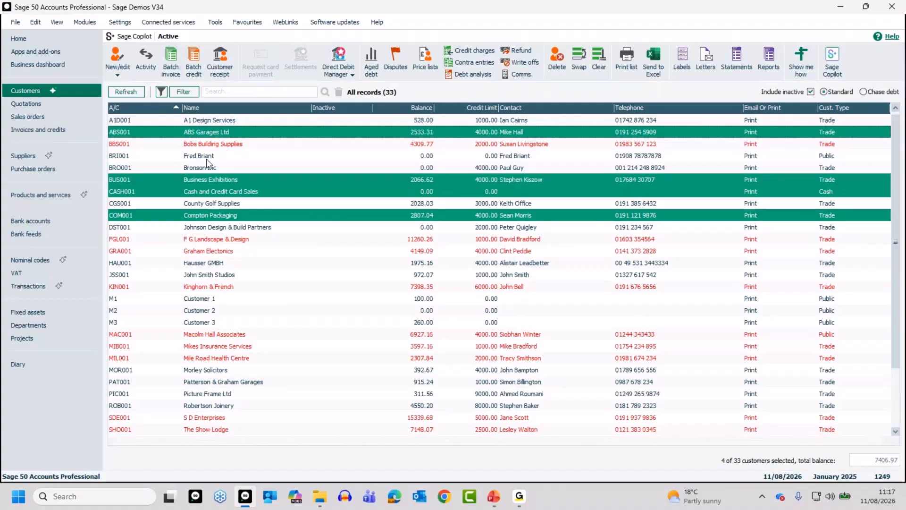
click(208, 157)
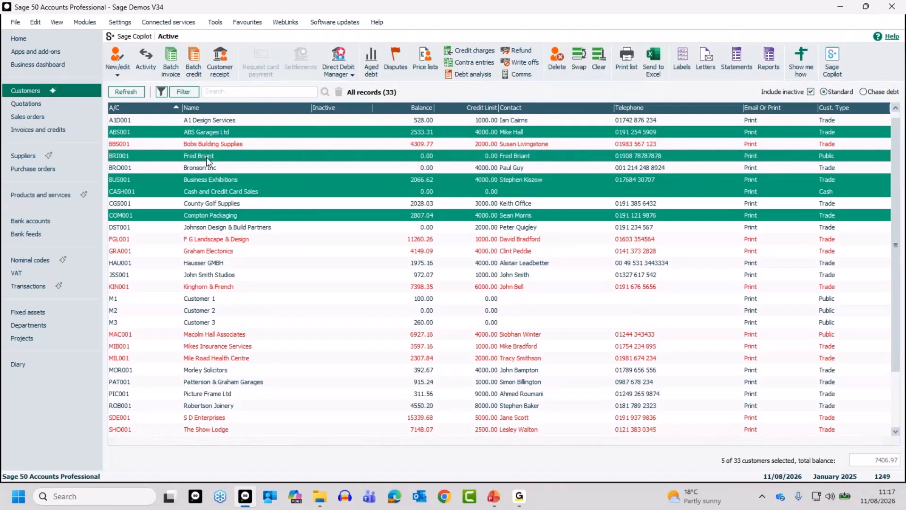
click(206, 157)
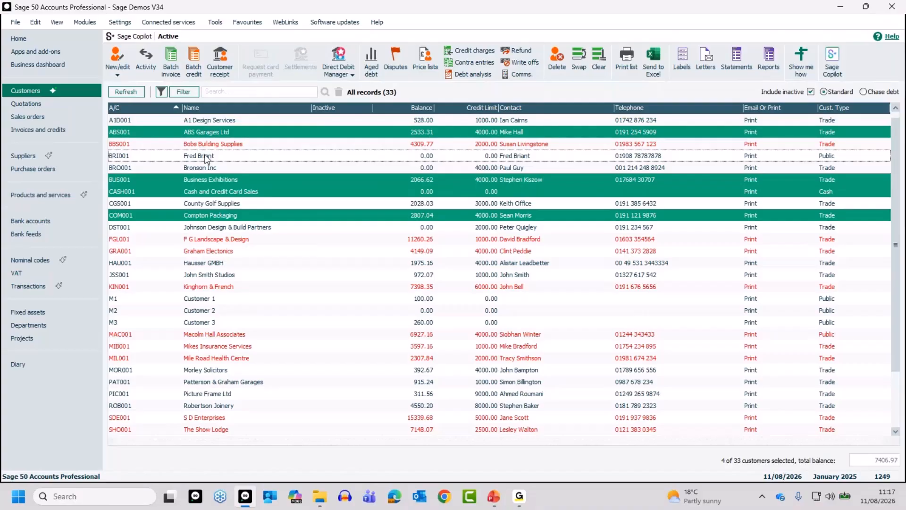
click(599, 54)
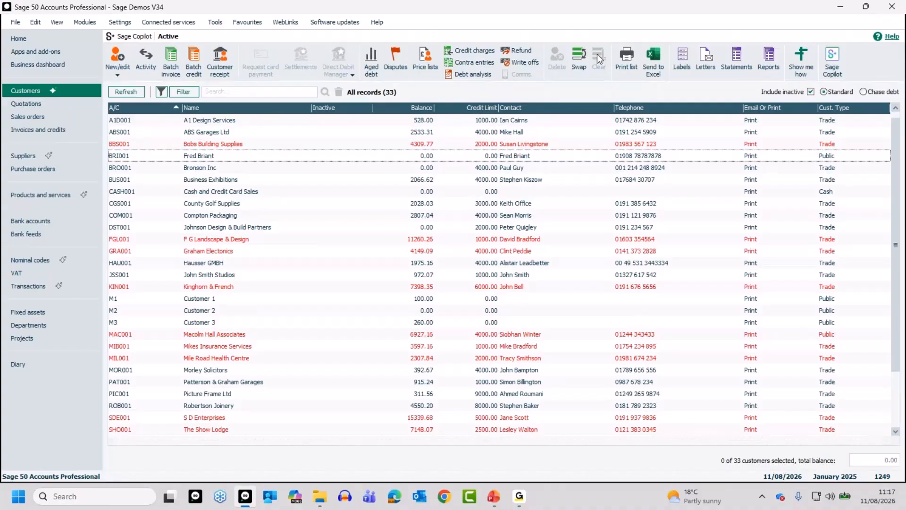
Change the list selection style to Windows selection style in the program's environment options, allowing other open windows to close.
click(219, 26)
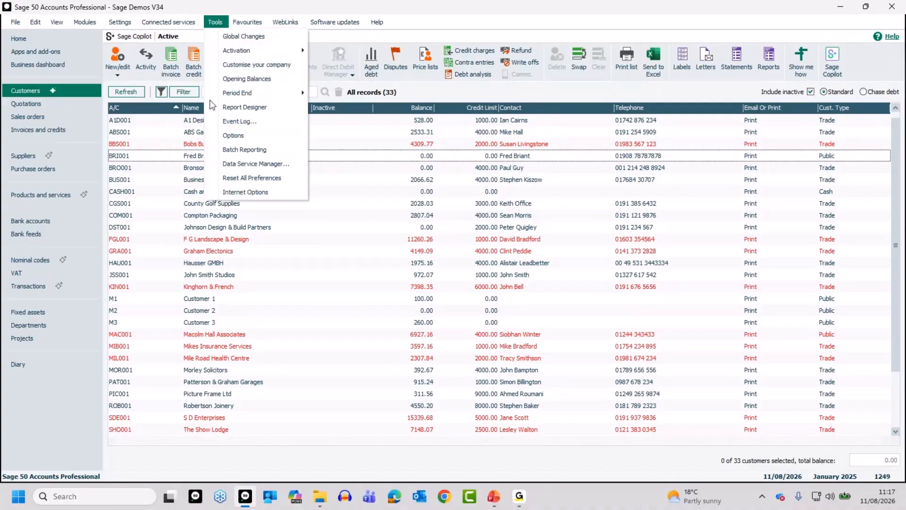
click(226, 136)
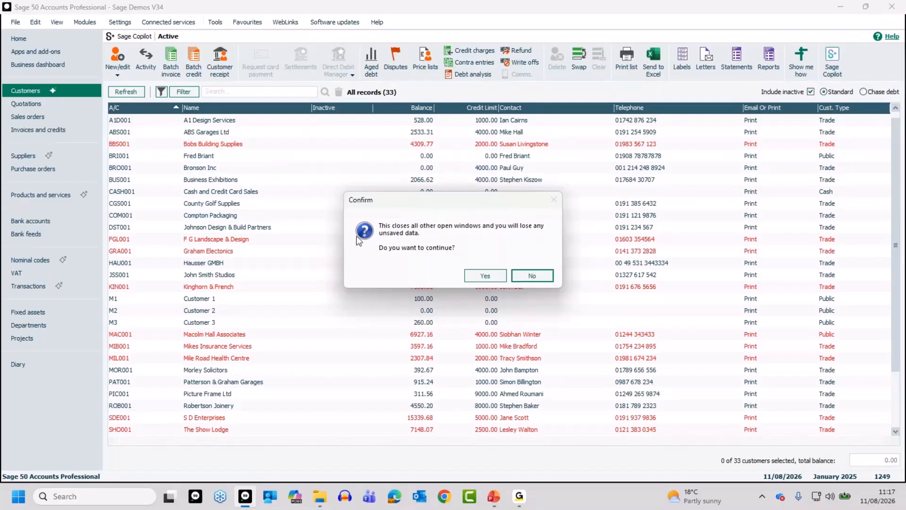
click(474, 277)
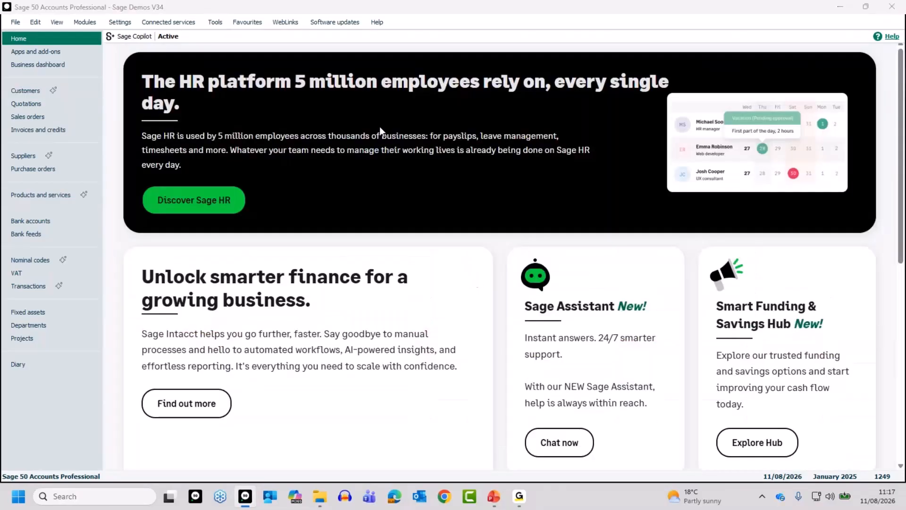
click(399, 133)
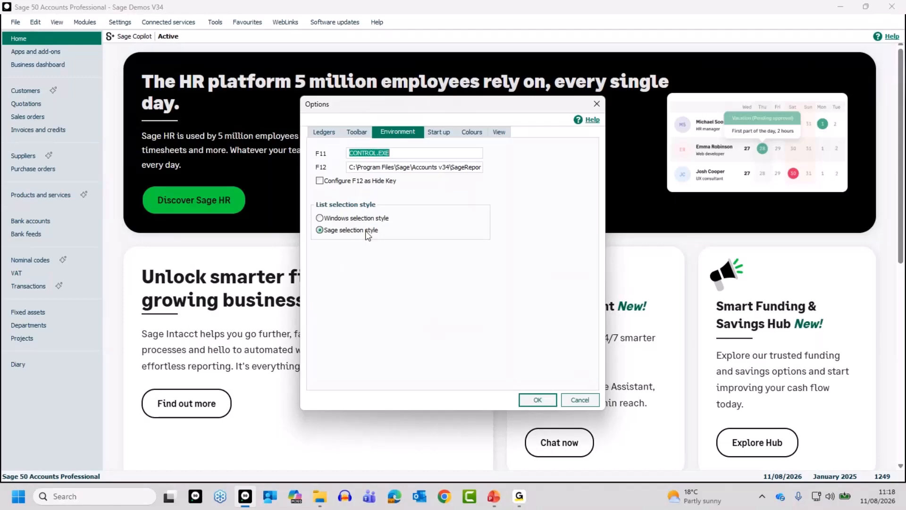
click(331, 218)
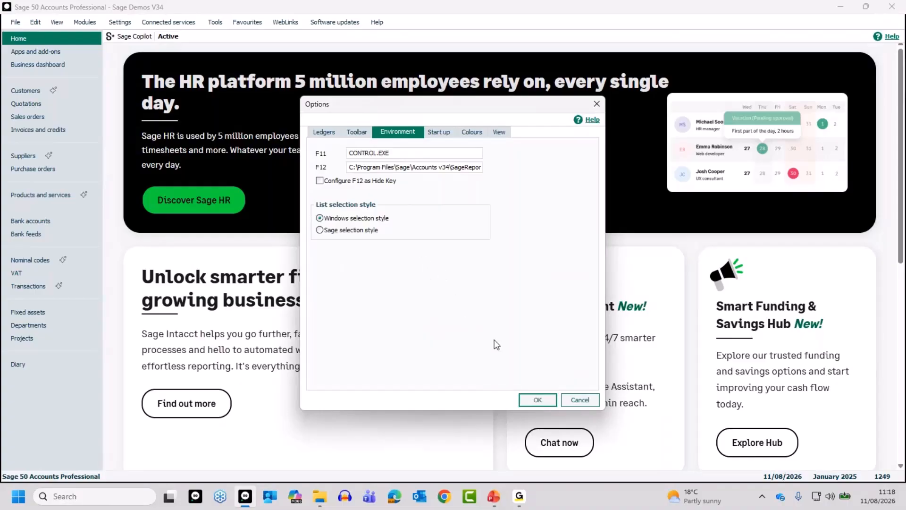
click(541, 401)
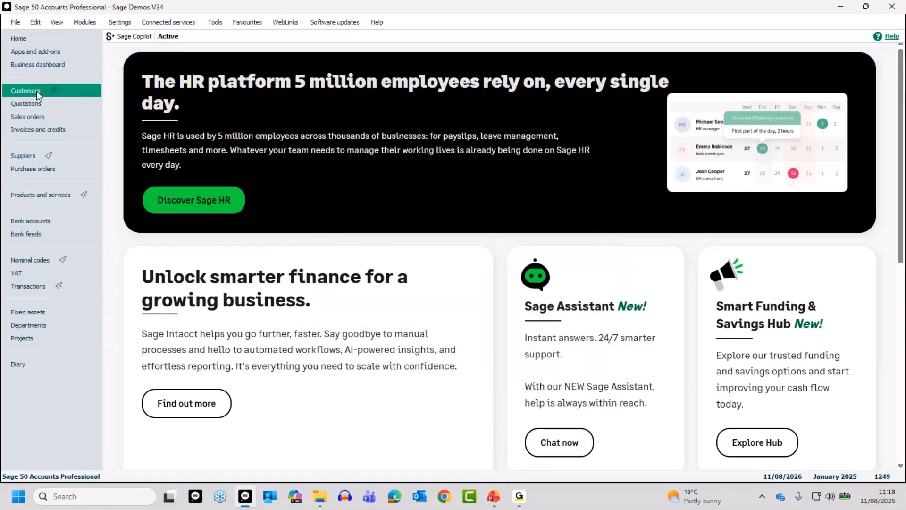
Return to the customer list and select individual customers one at a time, finishing on Business Exhibitions.
click(36, 91)
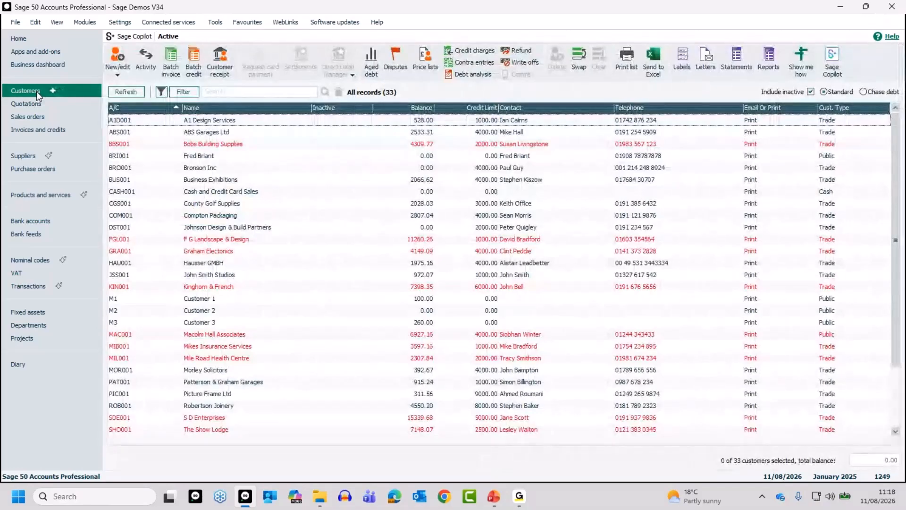
click(218, 157)
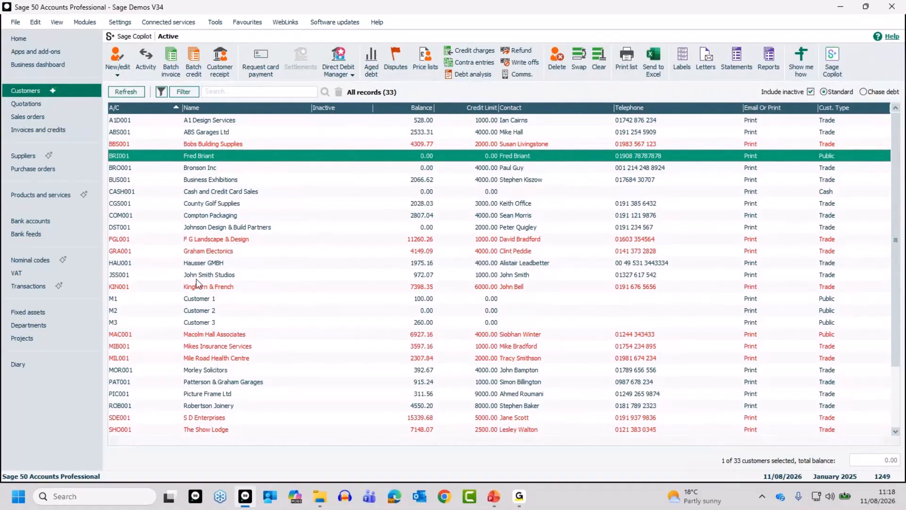
click(214, 276)
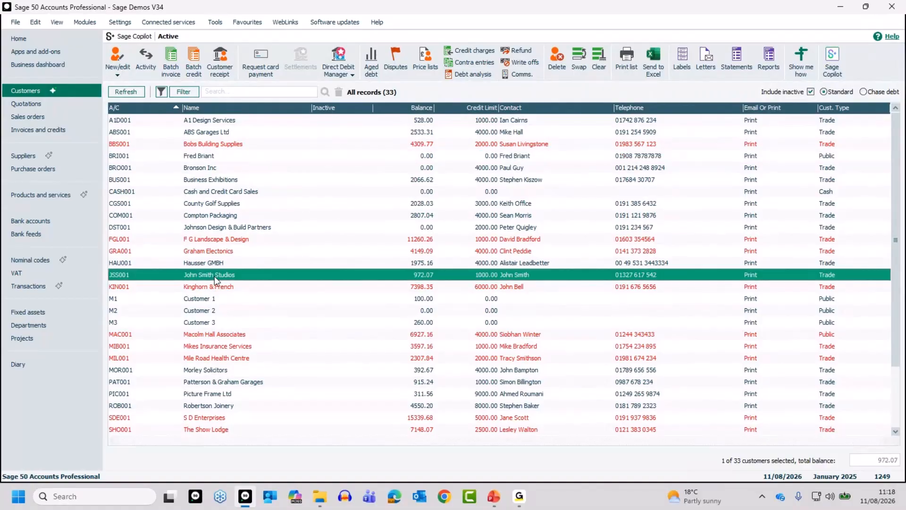
click(203, 183)
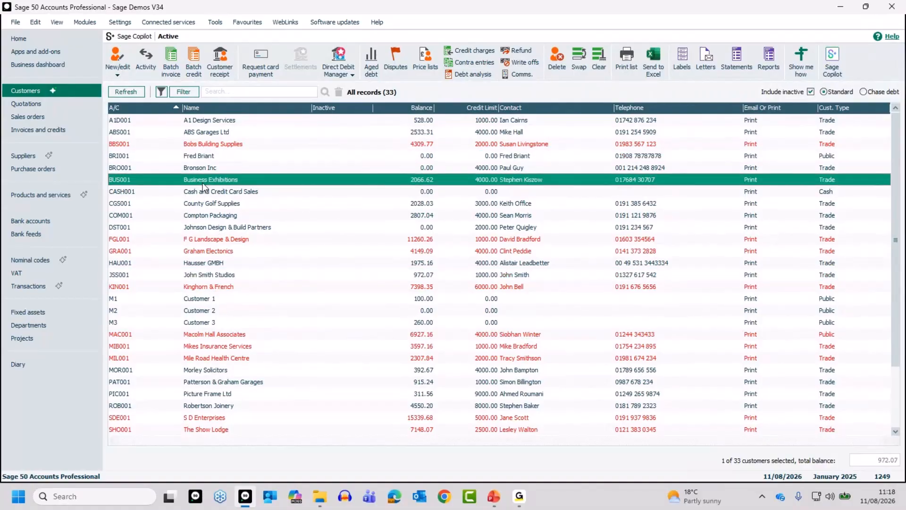
Select individual customers one at a time, and select the continuous range of customers from Bronson Inc to Kinghorn & French.
click(211, 252)
click(204, 349)
click(207, 409)
click(223, 301)
click(221, 247)
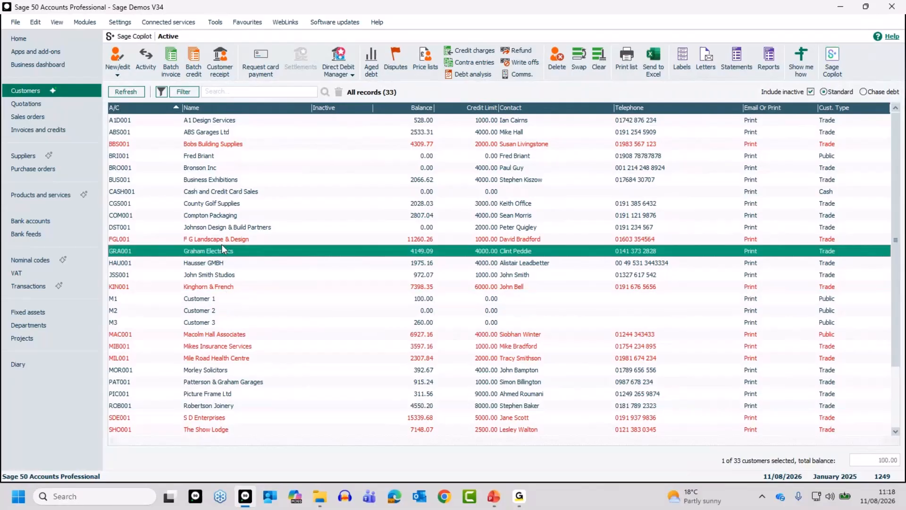
click(228, 204)
click(218, 169)
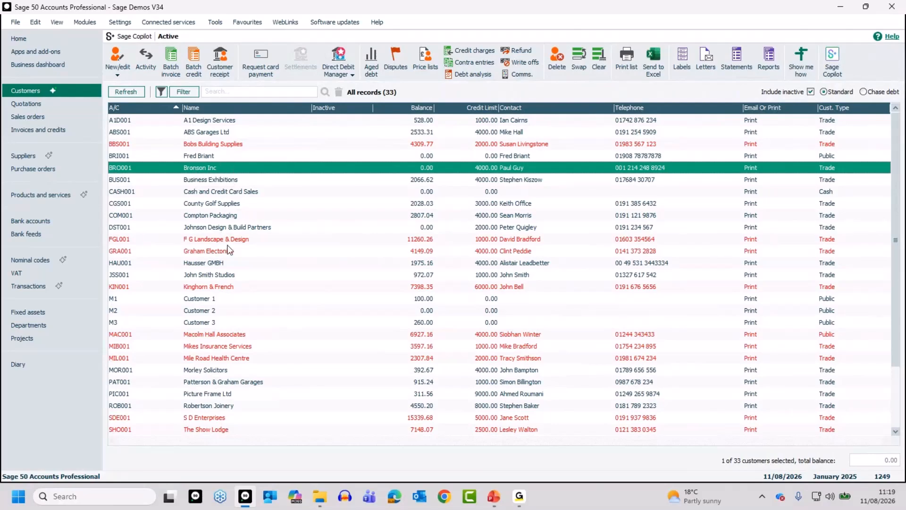
shift+click(227, 287)
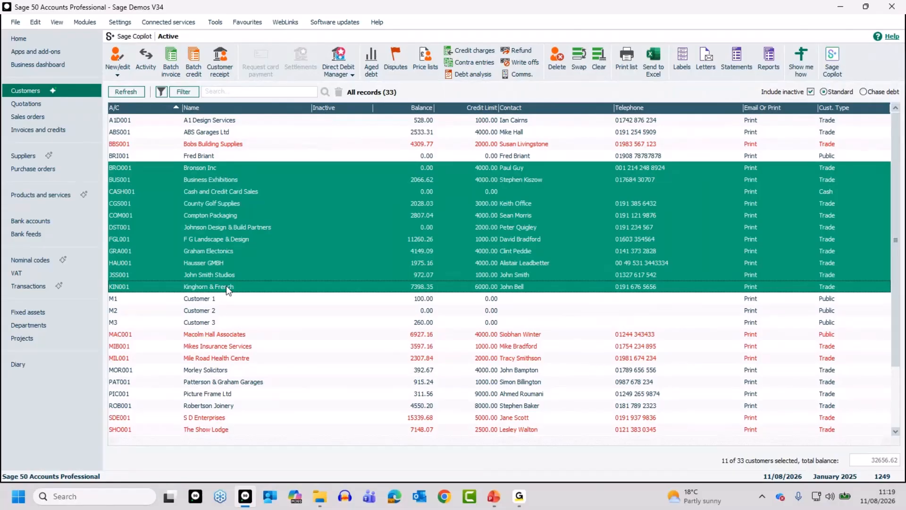
Select Macolm Hall Associates, Cash and Credit Card Sales, Compton Packaging, F G Landscape & Design, Hausser GMBH and ABS Garages Ltd together.
click(223, 336)
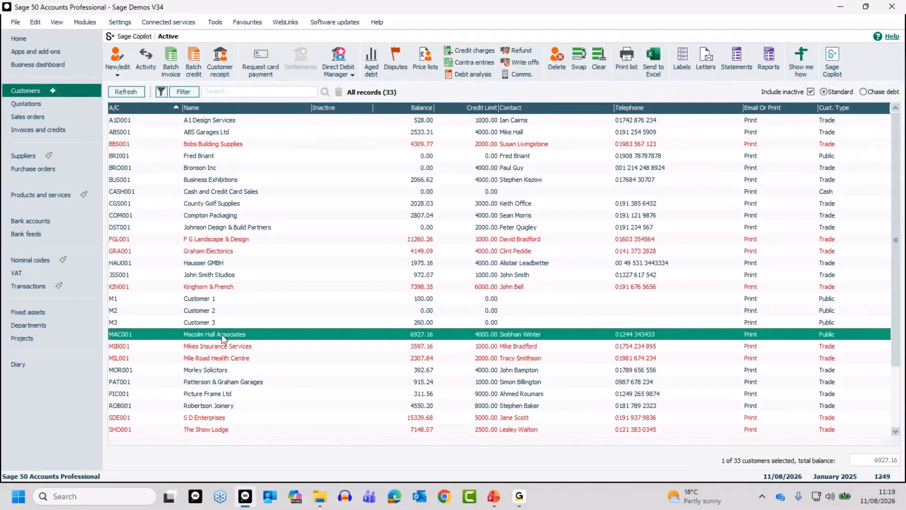
click(216, 192)
click(217, 219)
click(214, 241)
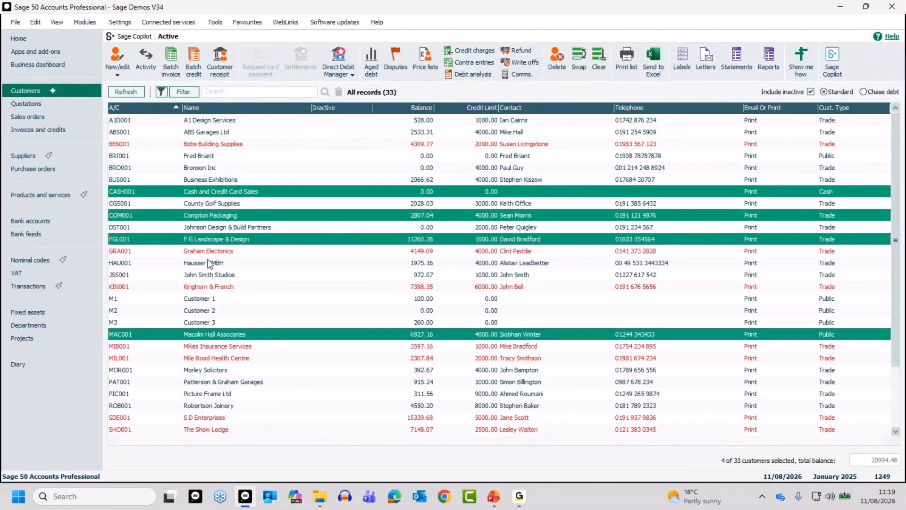
click(210, 263)
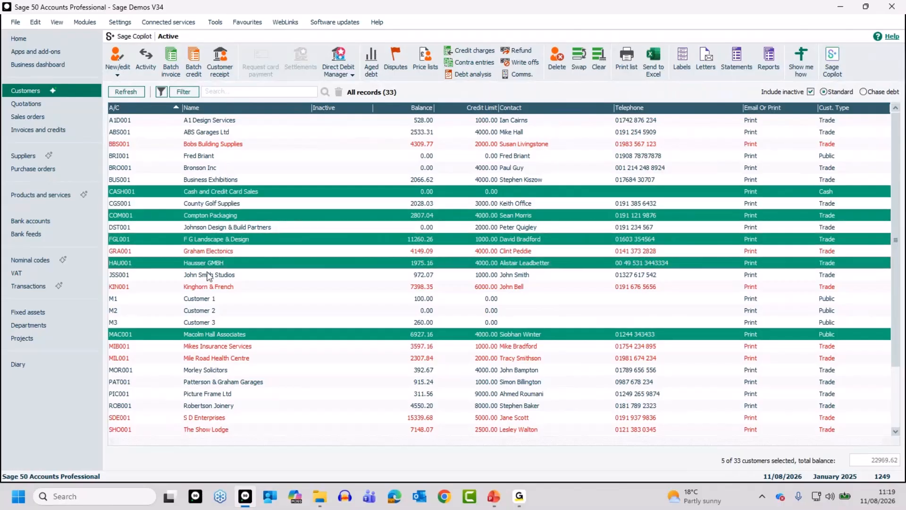
click(213, 133)
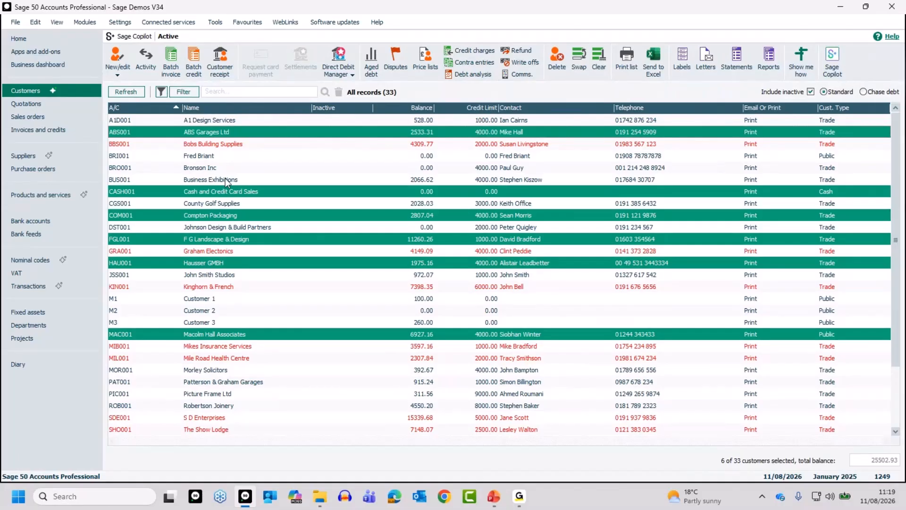
Select all customers at once, and deselect Bronson Inc, the customer directly above it, and Customer 2.
key(ctrl+a)
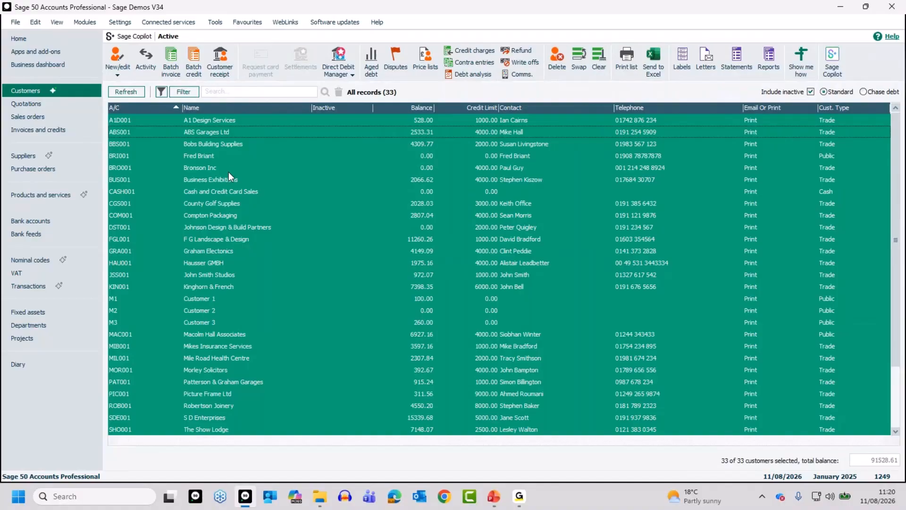
ctrl+click(200, 159)
ctrl+click(202, 168)
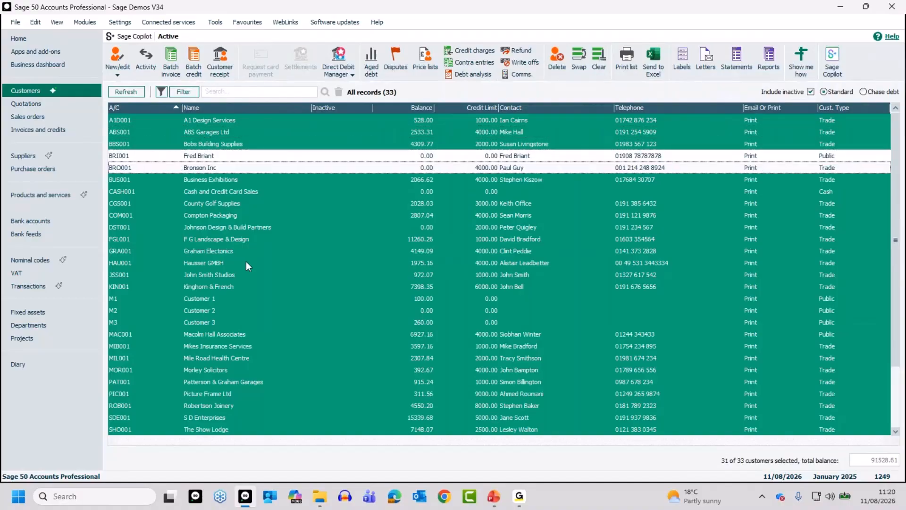
ctrl+click(214, 310)
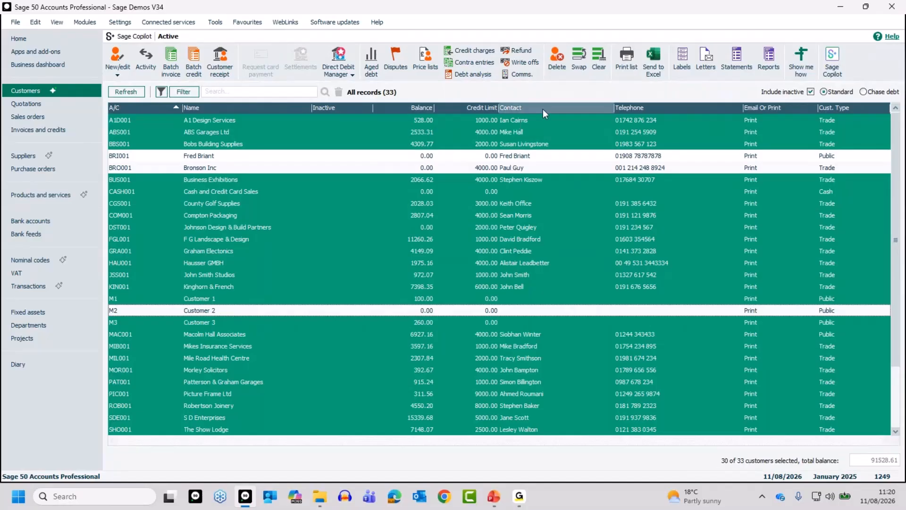
Swap the selected and unselected customers, and clear the whole customer selection.
click(582, 60)
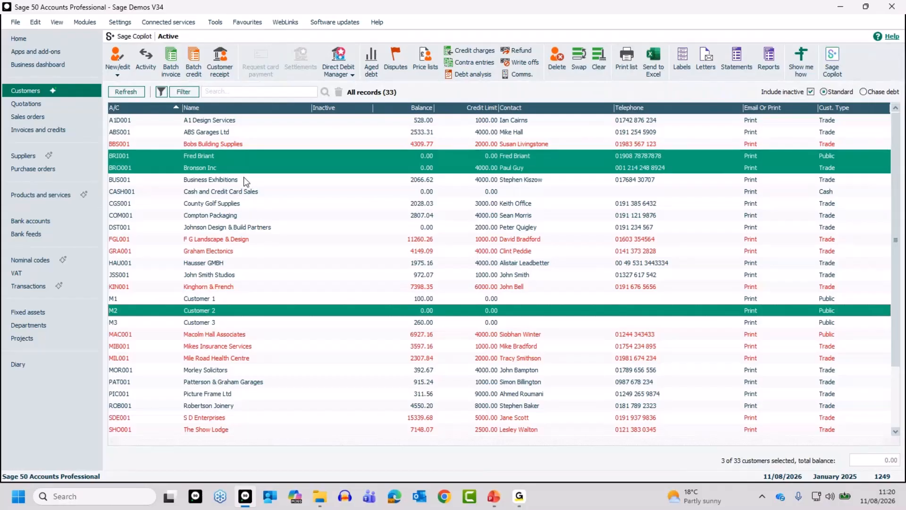
click(599, 56)
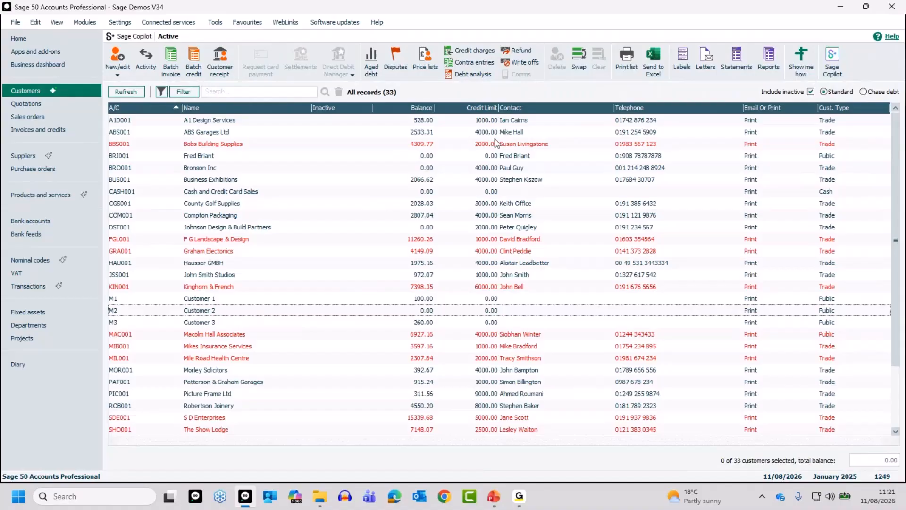
Filter the customer list to records where Cust. Type Is Equal To Public, and close the filter window.
click(183, 92)
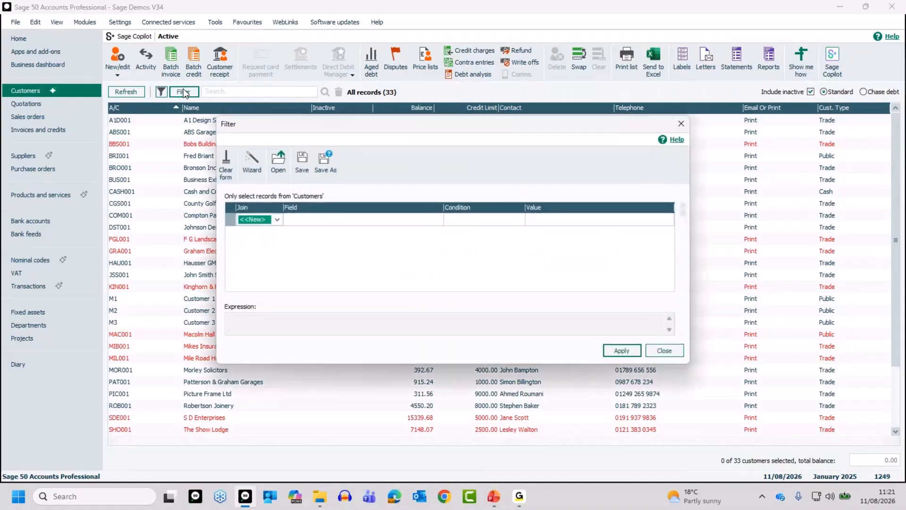
click(278, 220)
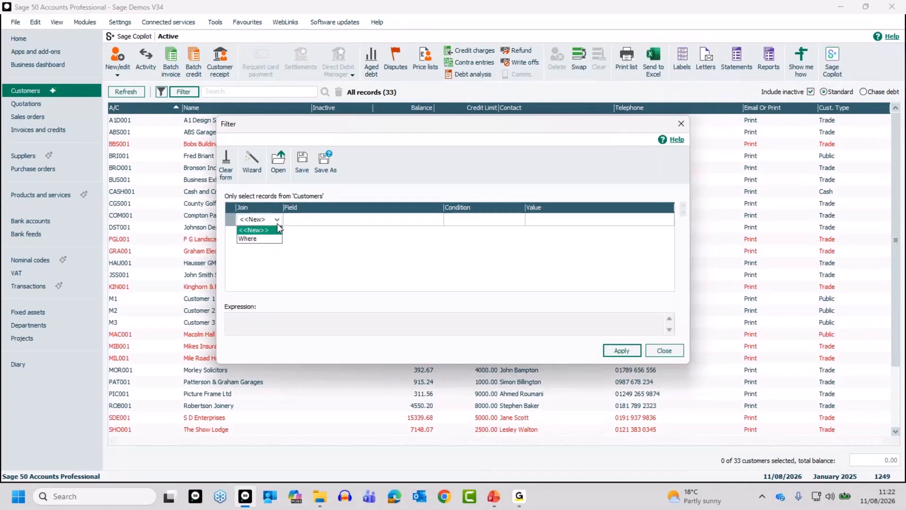
click(255, 237)
click(325, 220)
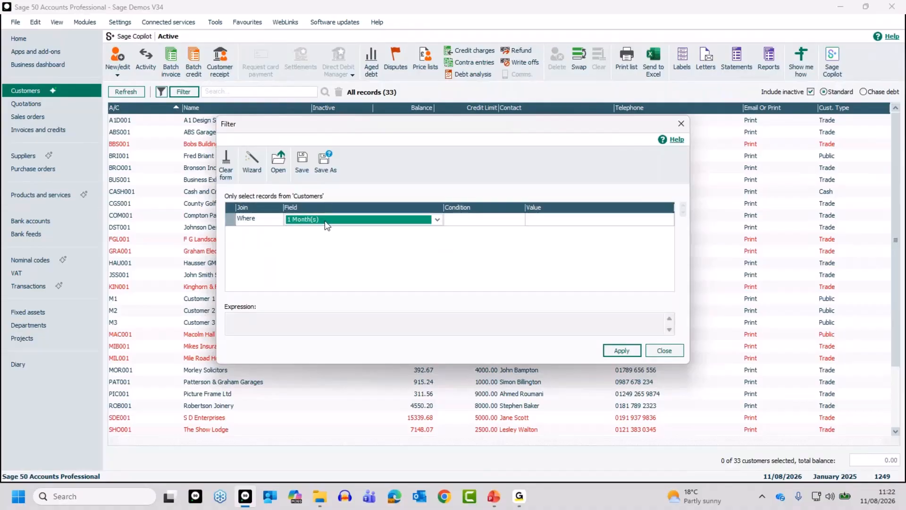
key(c)
click(490, 220)
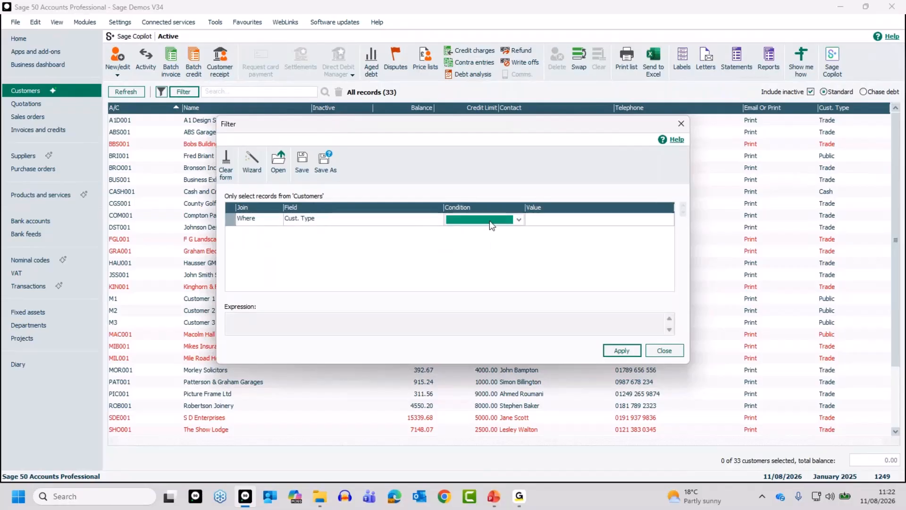
click(519, 219)
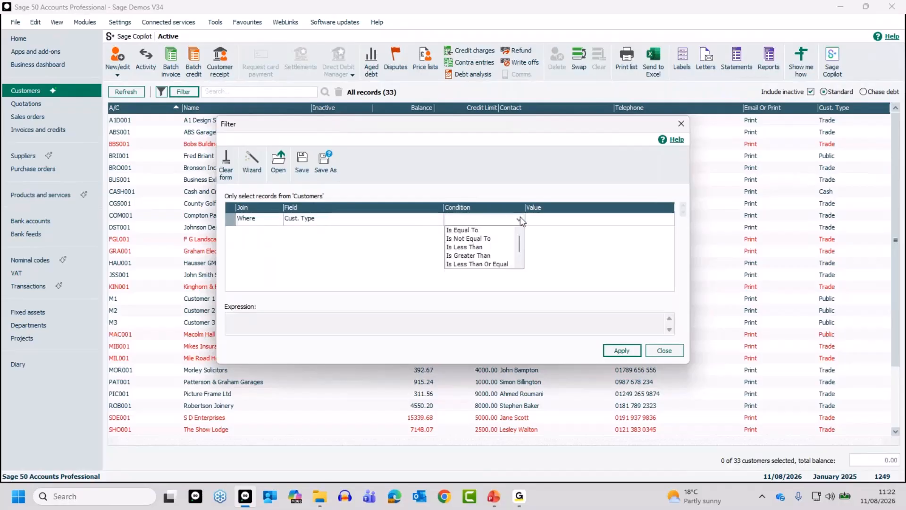
click(477, 229)
click(544, 221)
text(Public)
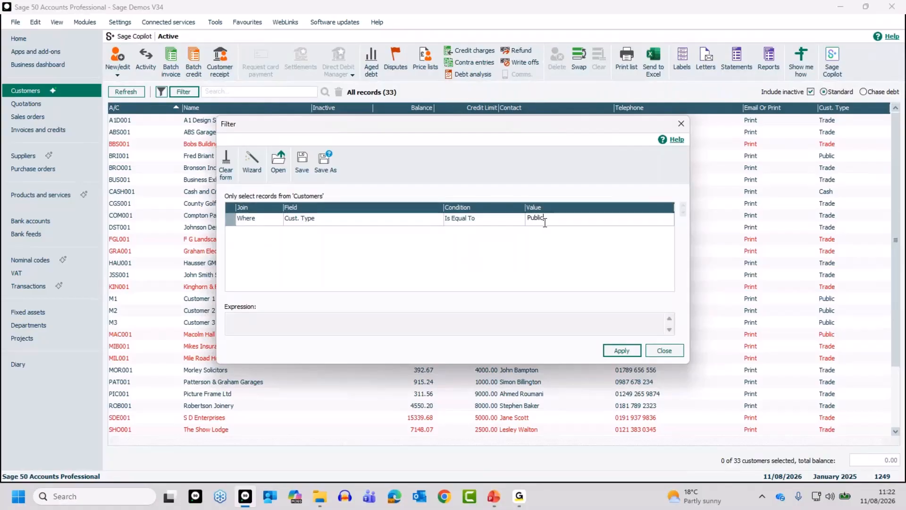
click(628, 350)
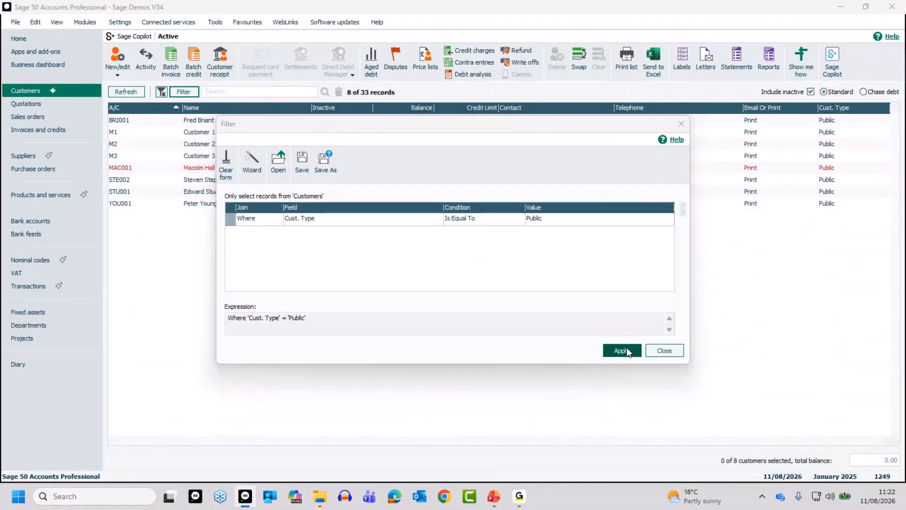
click(663, 351)
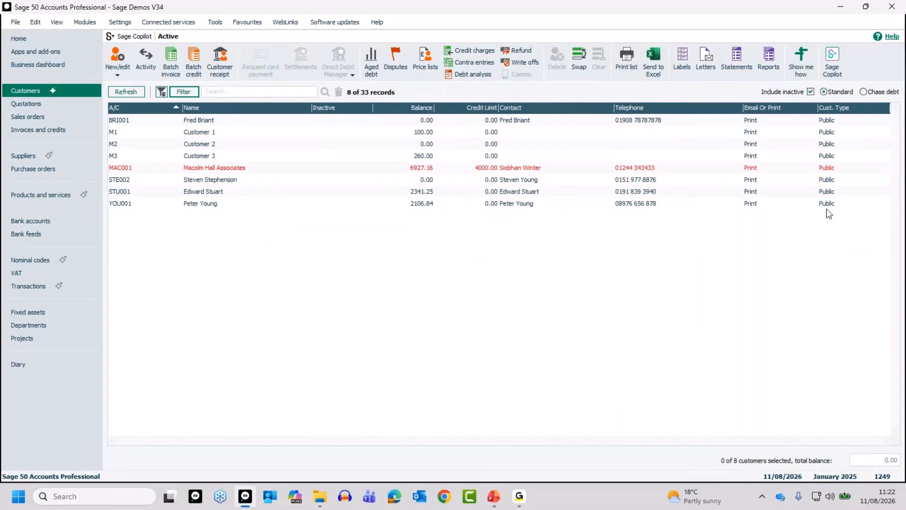
Preview the Day Books: Customer Transactions (Summary) report from the customer reports, with transaction type Invoices and the default date and transaction ranges.
click(769, 56)
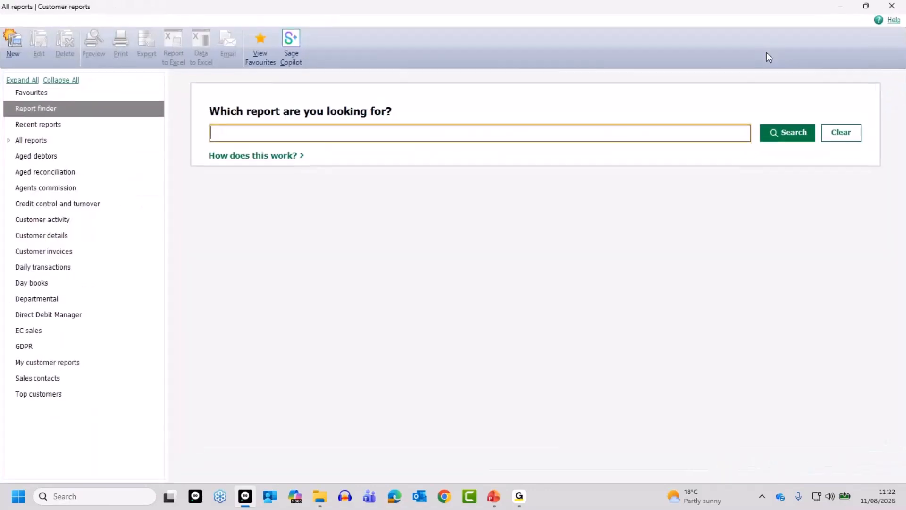
click(30, 284)
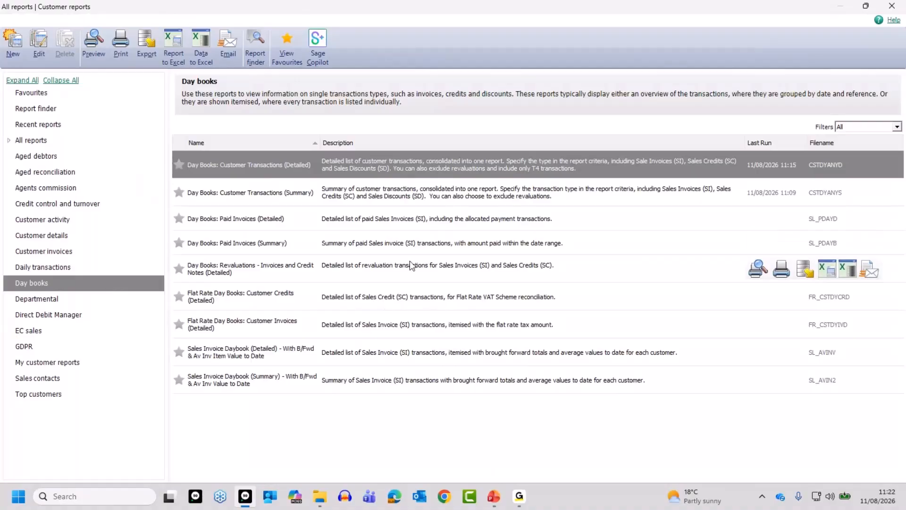
click(541, 200)
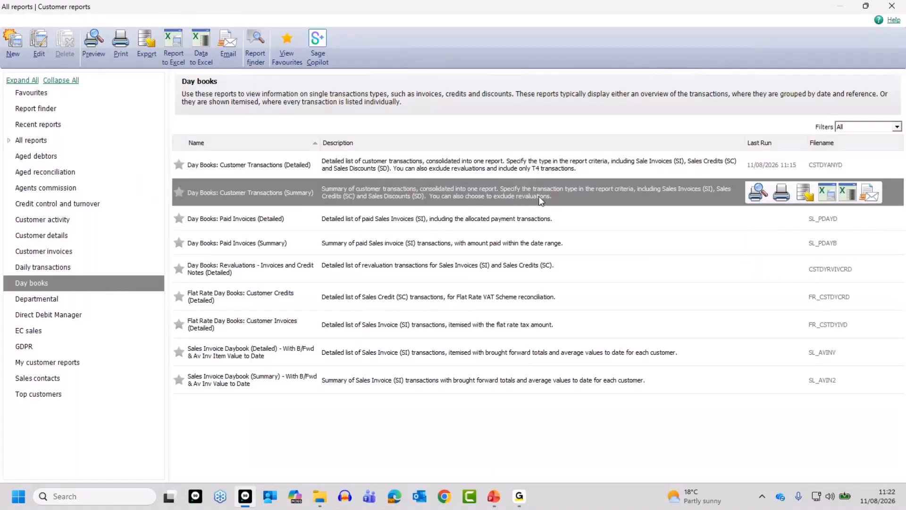
click(754, 193)
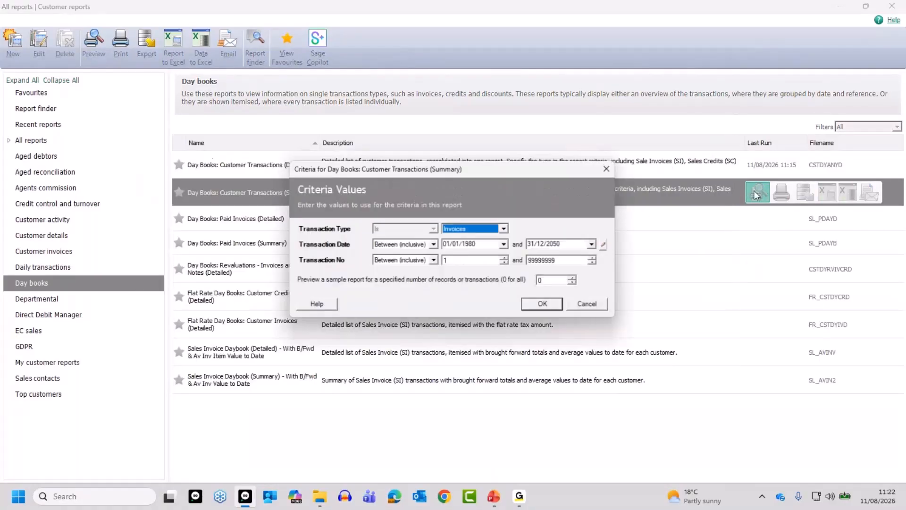
click(541, 308)
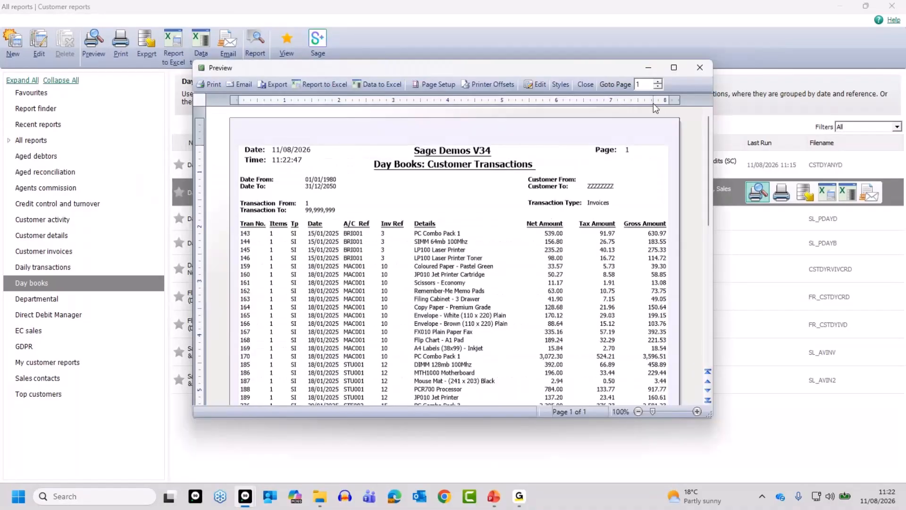
Enlarge the day book preview to examine the listed invoices, and close the preview and the customer reports.
click(674, 68)
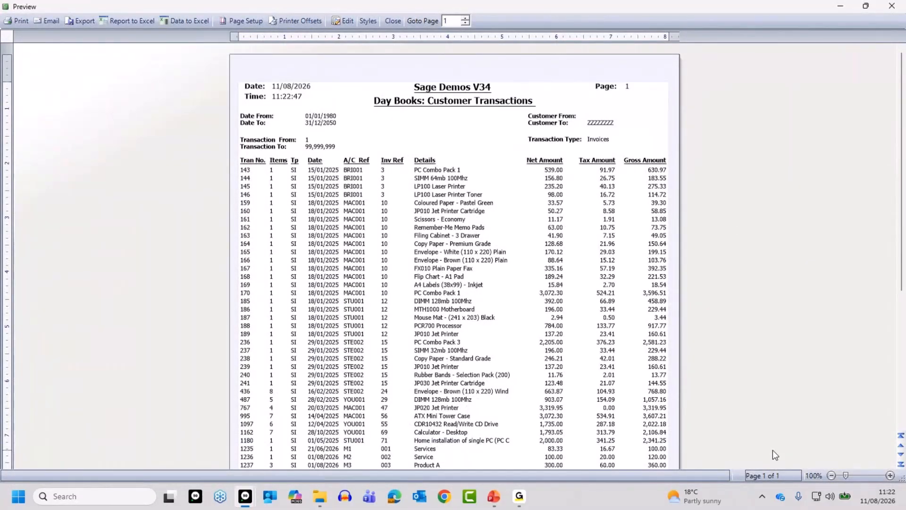
click(393, 21)
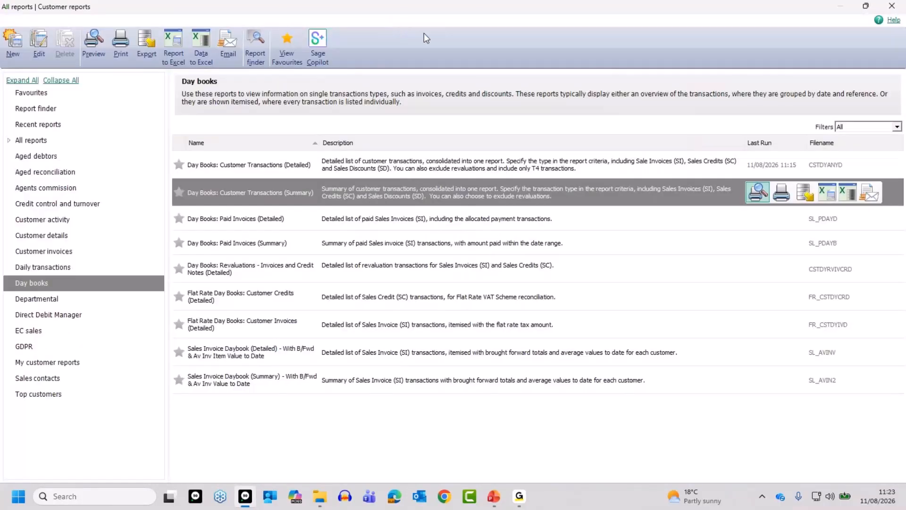
click(891, 6)
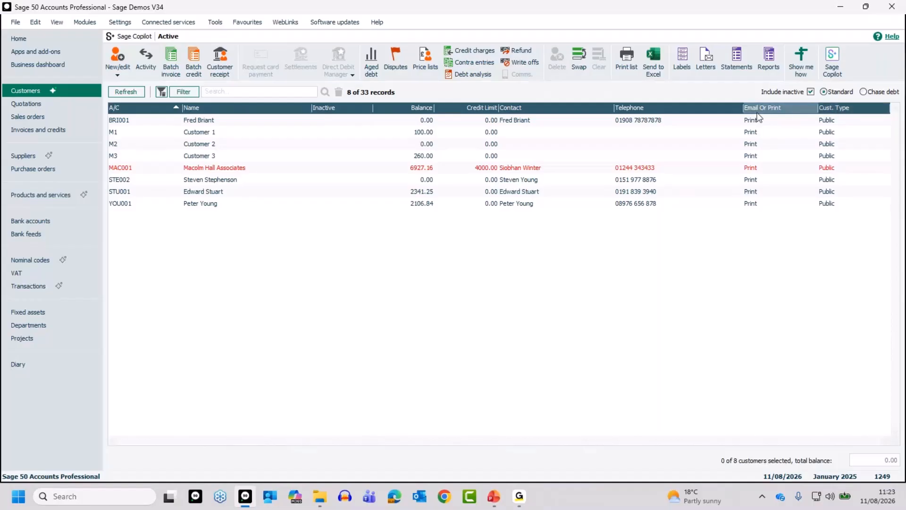
Look through the available customer list columns for Cust. Type, and dismiss the column choices.
right_click(808, 109)
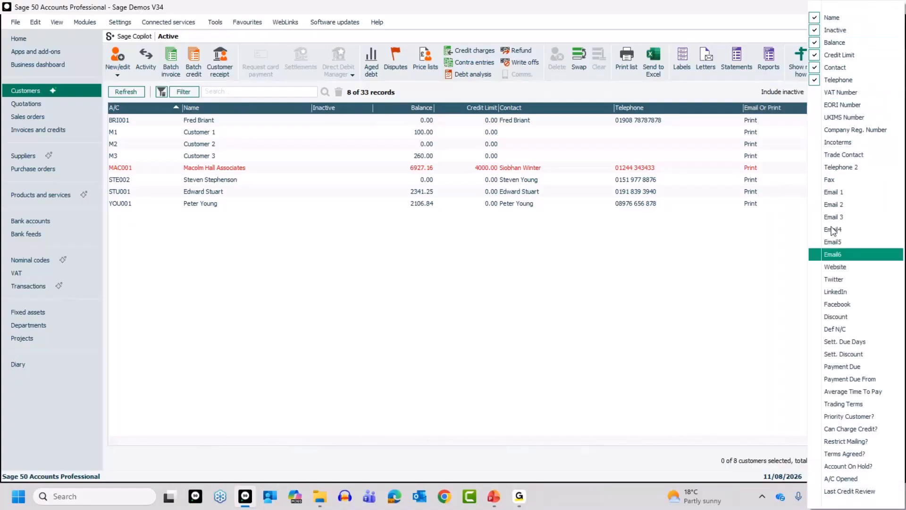
mouse_move(822, 504)
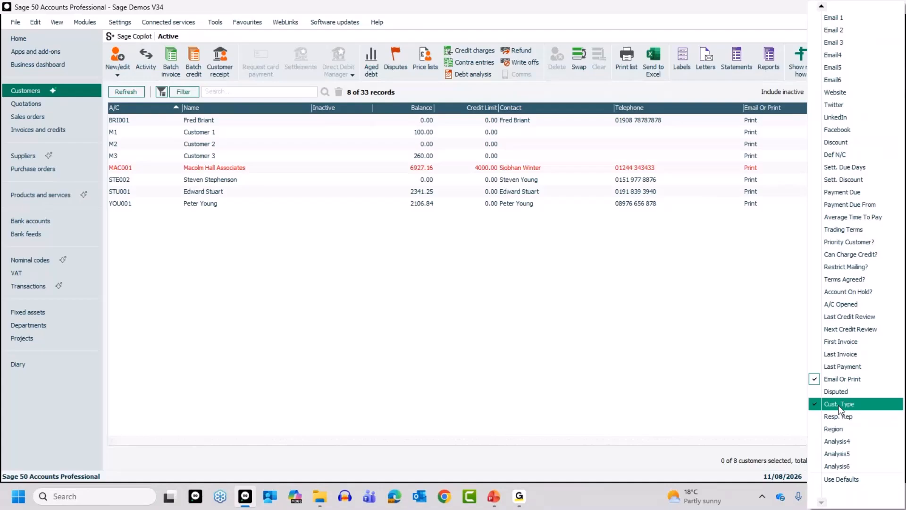
click(734, 362)
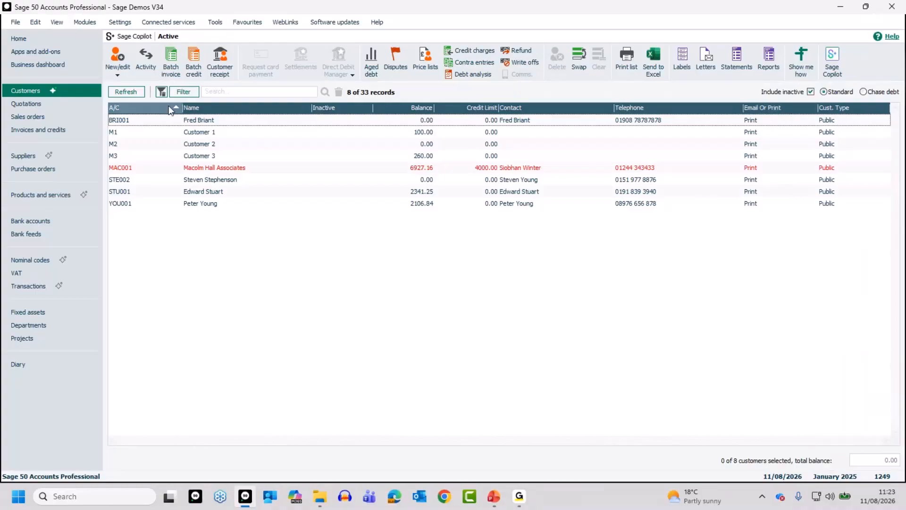
Switch off the customer filter to show all records, and reapply the saved condition Cust. Type Is Equal To Public.
click(162, 93)
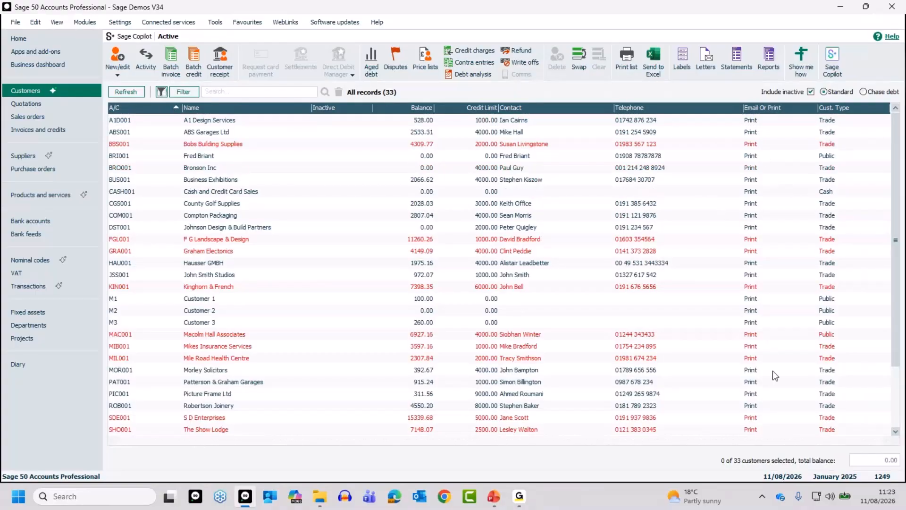
scroll(769, 368, down, 2)
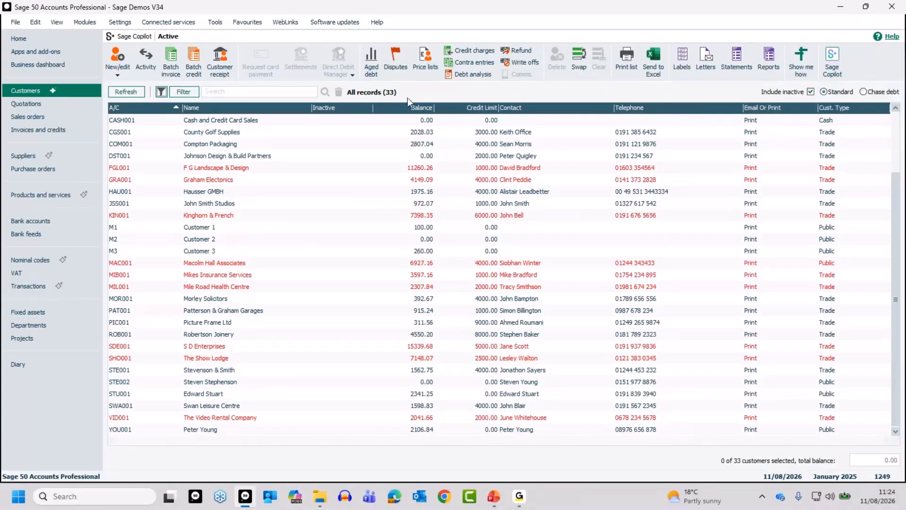
click(191, 92)
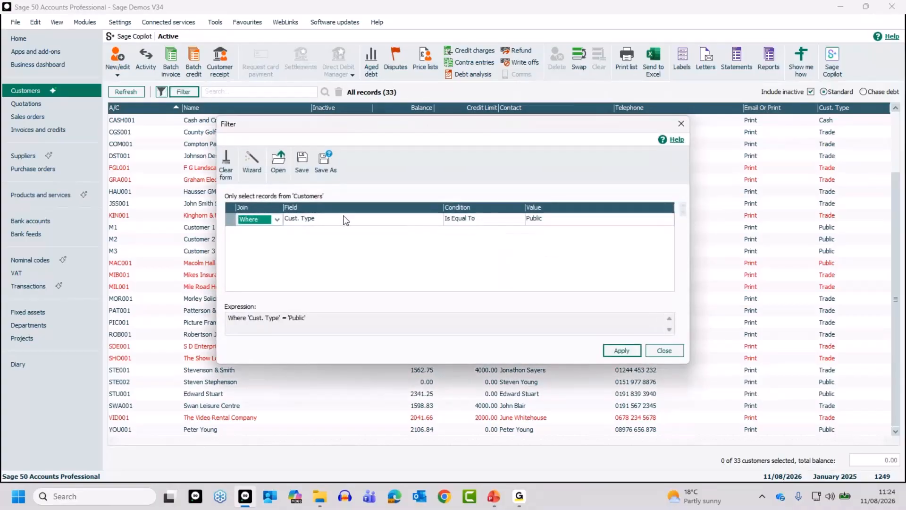
click(628, 351)
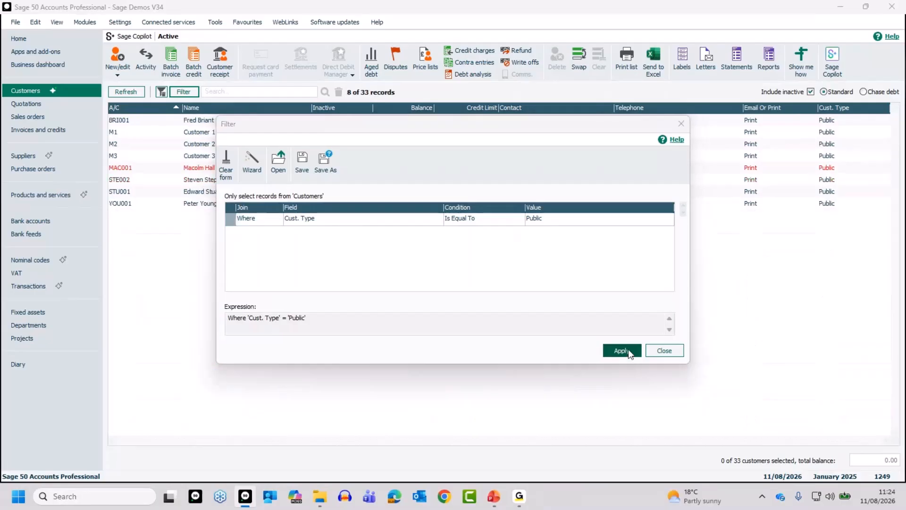
Close the filter conditions and switch off the customer filter to show all records.
click(663, 351)
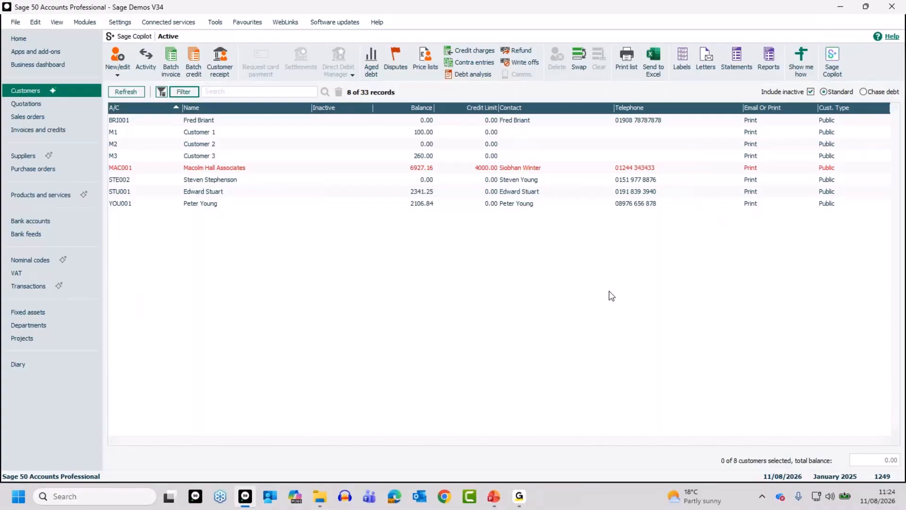
click(163, 92)
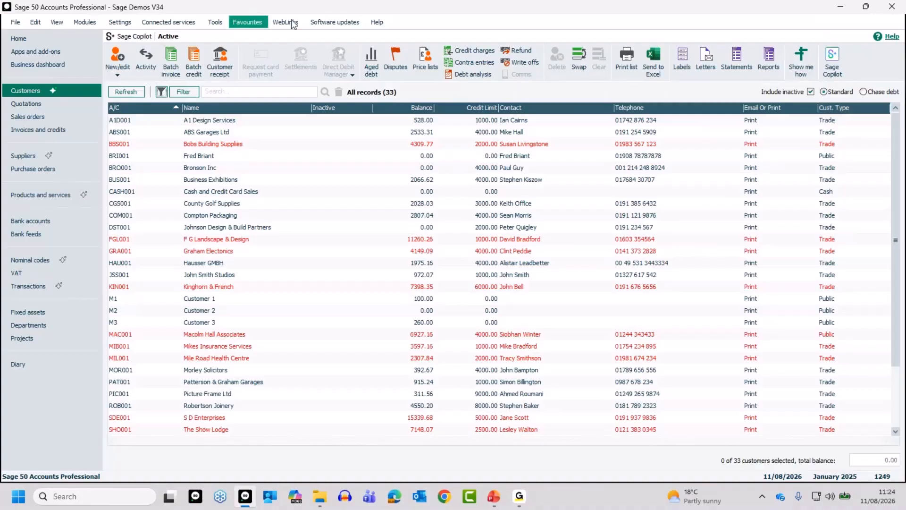
Rename the customer record's Analysis 4 custom field as Acc Mgr in the company configuration and save the change.
click(124, 23)
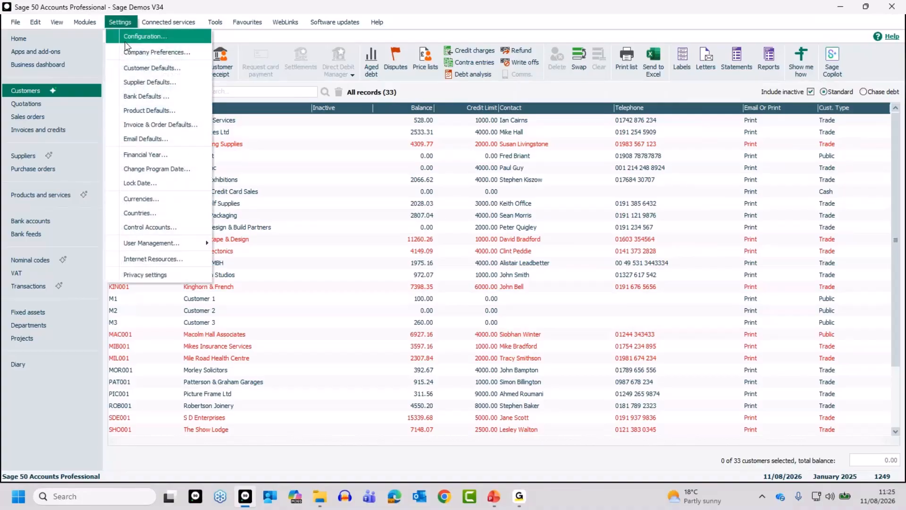
click(134, 41)
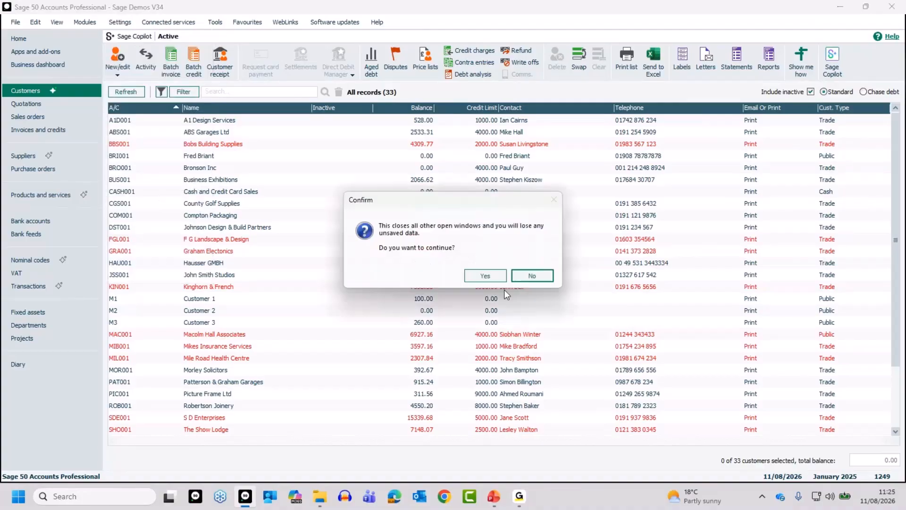
click(492, 274)
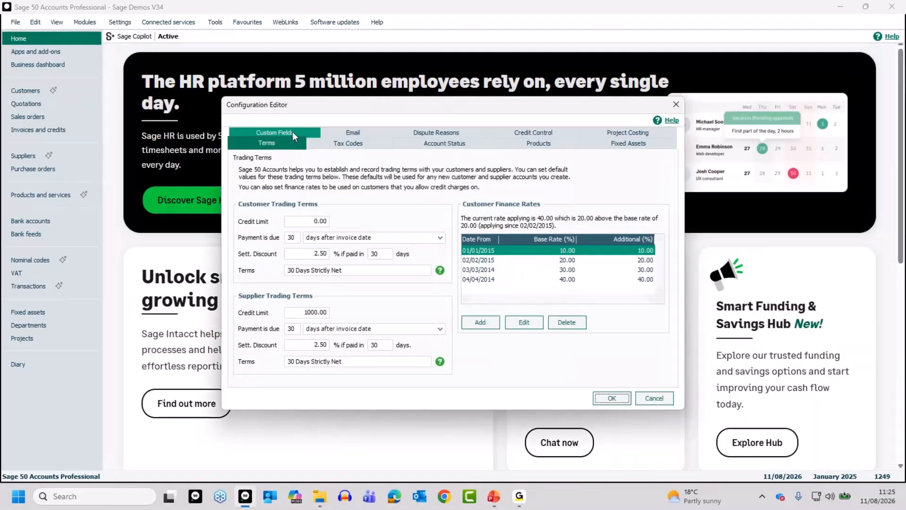
click(282, 130)
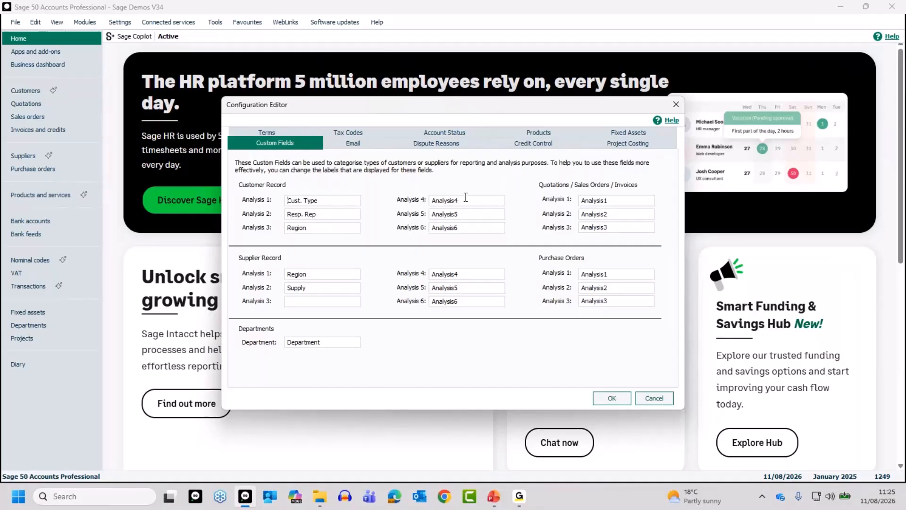
drag(462, 200, 2, 161)
text(Acc Mgr)
click(613, 397)
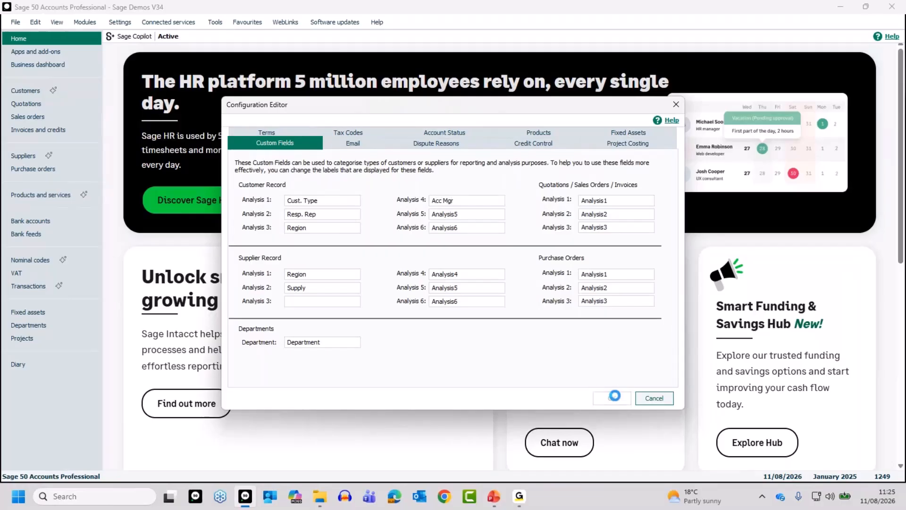
Examine the custom fields in the defaults of the A1 Design Services customer record, and close the record.
click(30, 93)
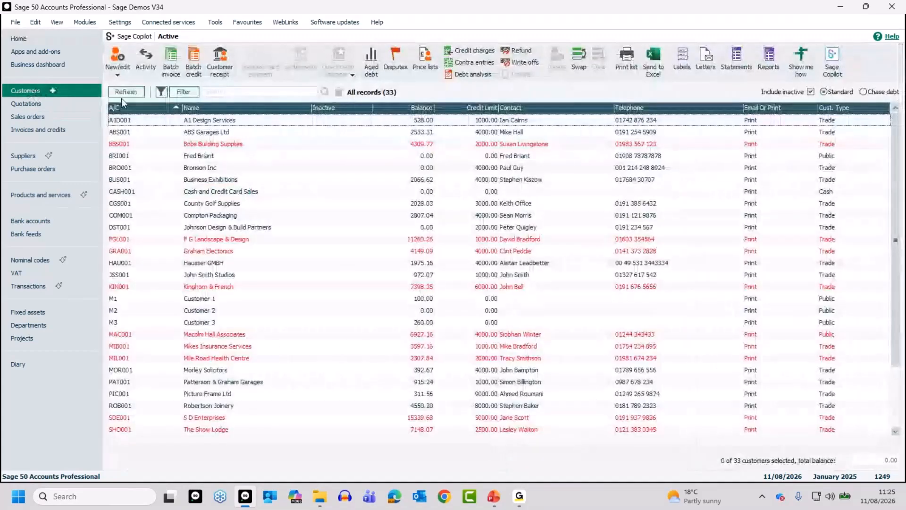
click(132, 118)
double_click(132, 118)
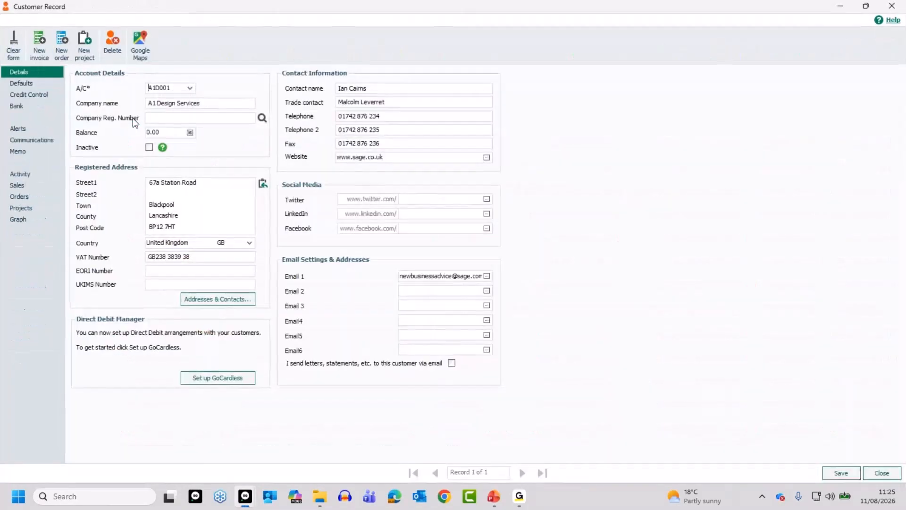
click(24, 82)
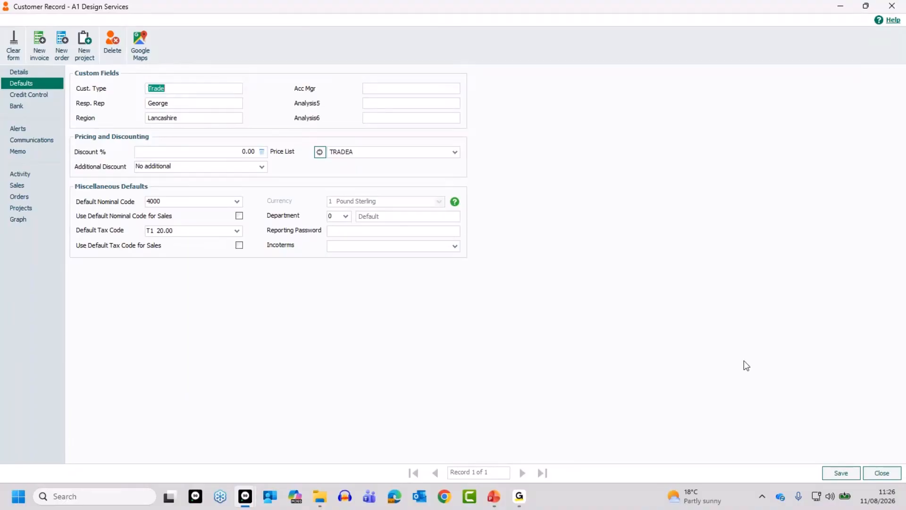
click(881, 472)
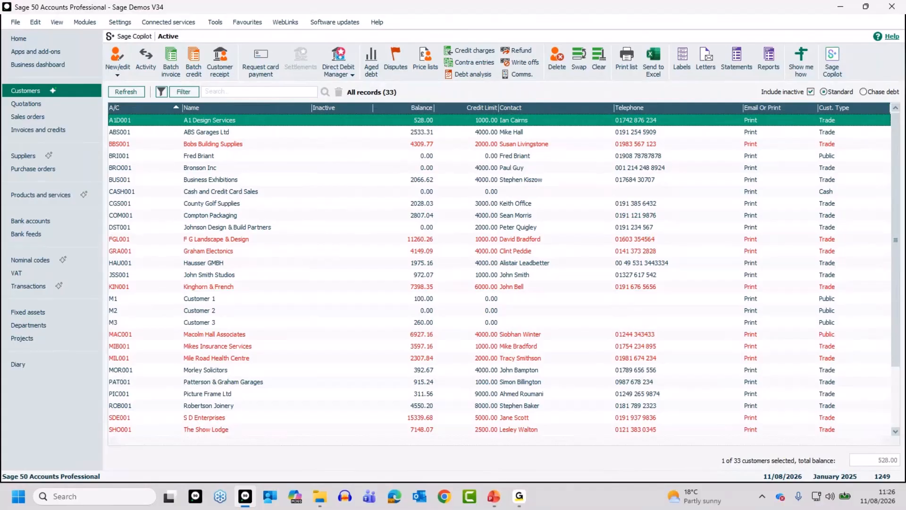
Switch to the presentation slide about report options and outputs.
key(alt+Tab)
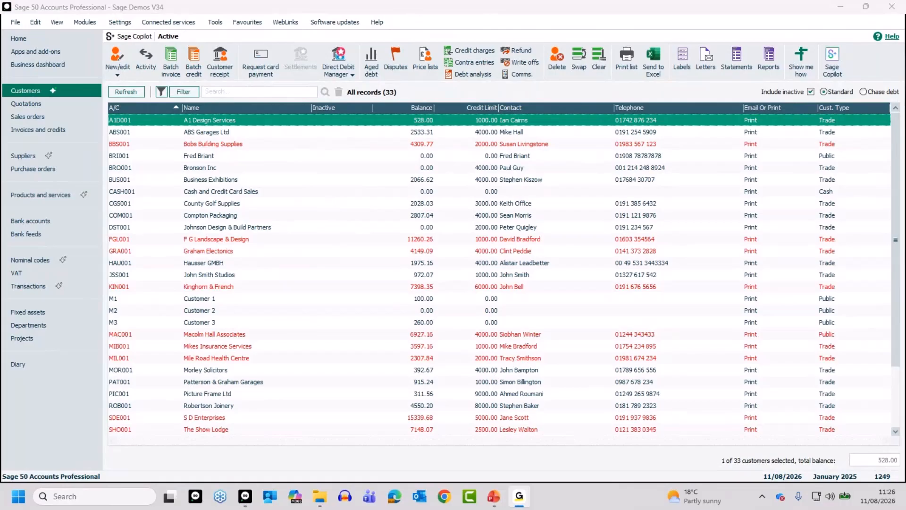
key(alt+Tab)
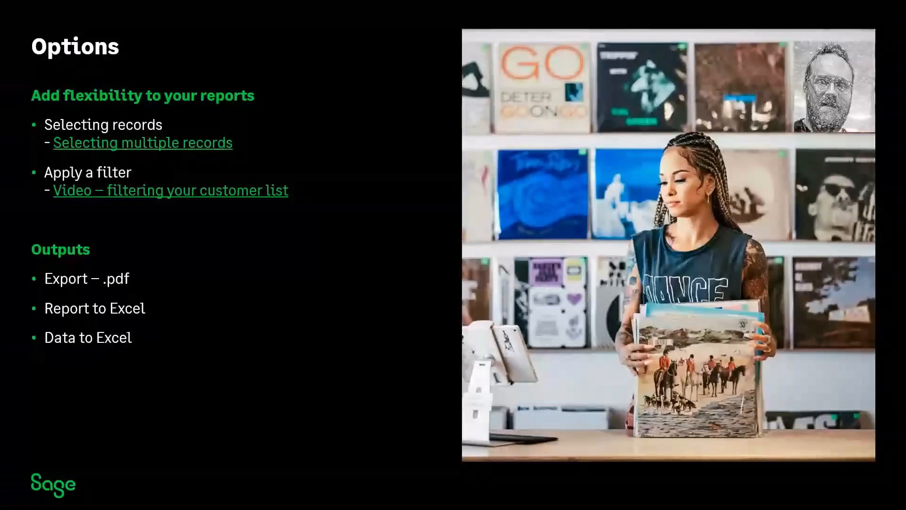